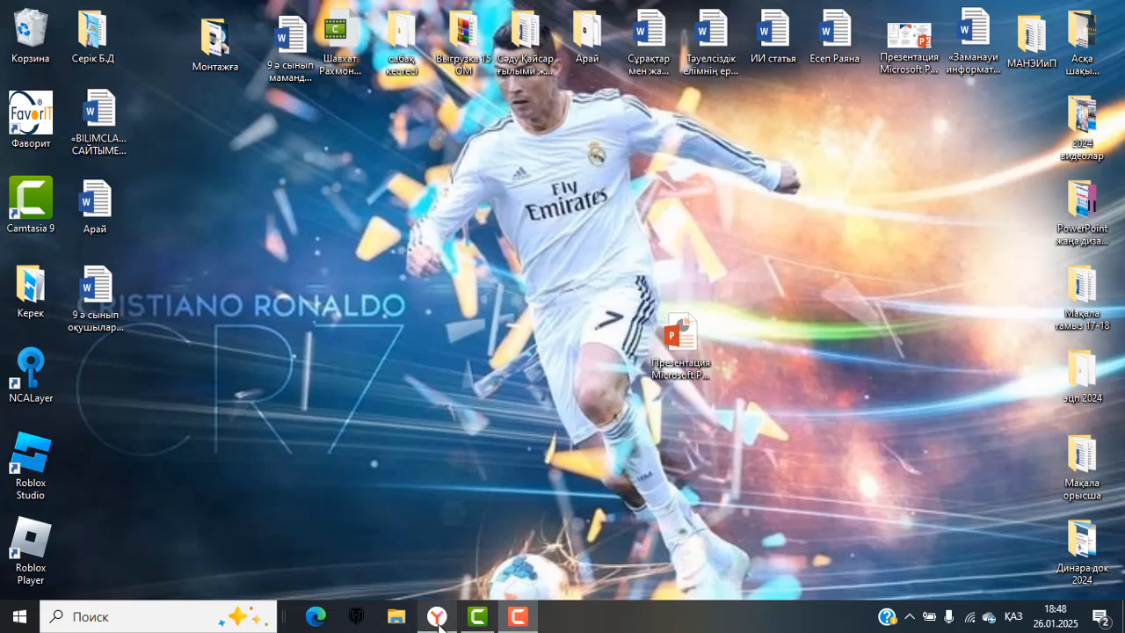
Step: Switch to Yandex Browser, search for "gynzy онлайн доска" in a new tab and start the Gynzy whiteboard from gynzy.com
{"action": "left_click", "coordinate": [437, 616]}
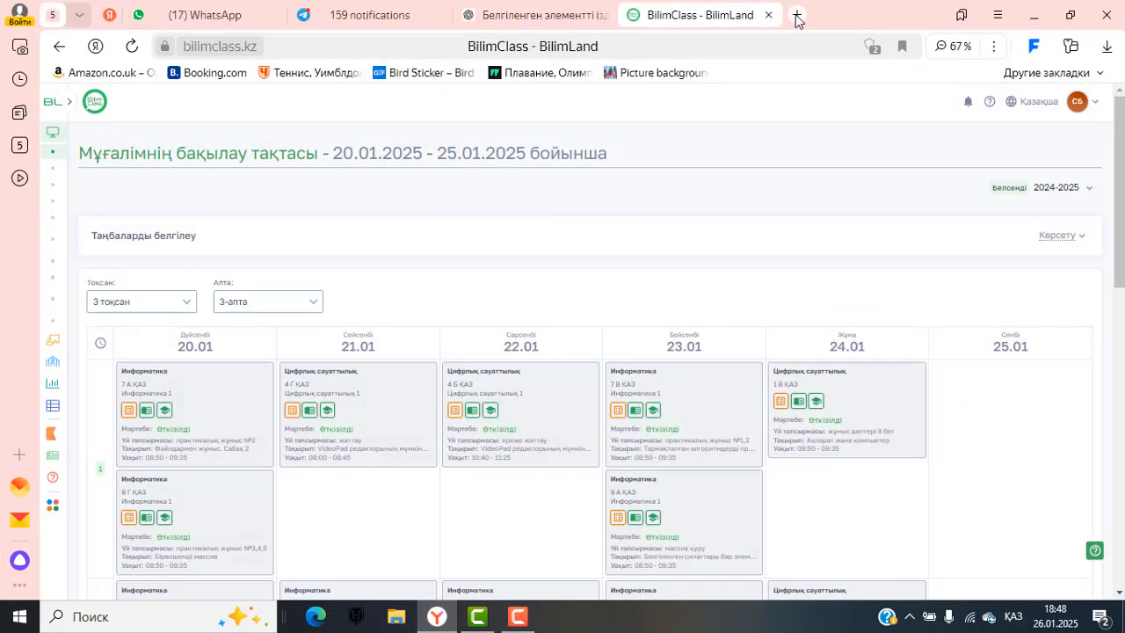
{"action": "left_click", "coordinate": [798, 15]}
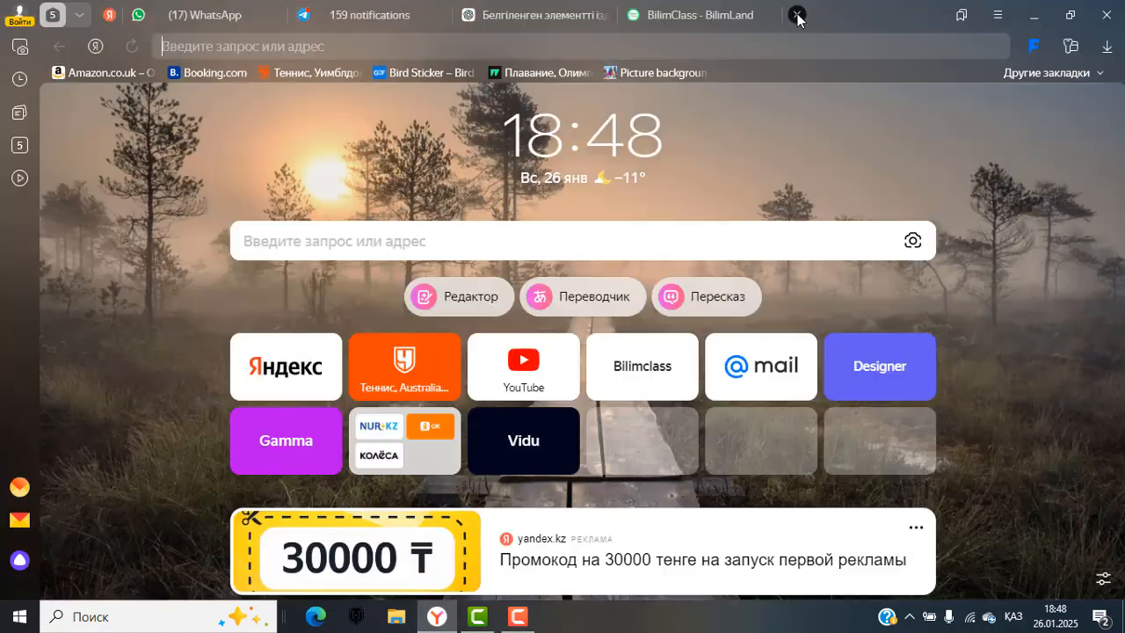
{"action": "left_click", "coordinate": [352, 236]}
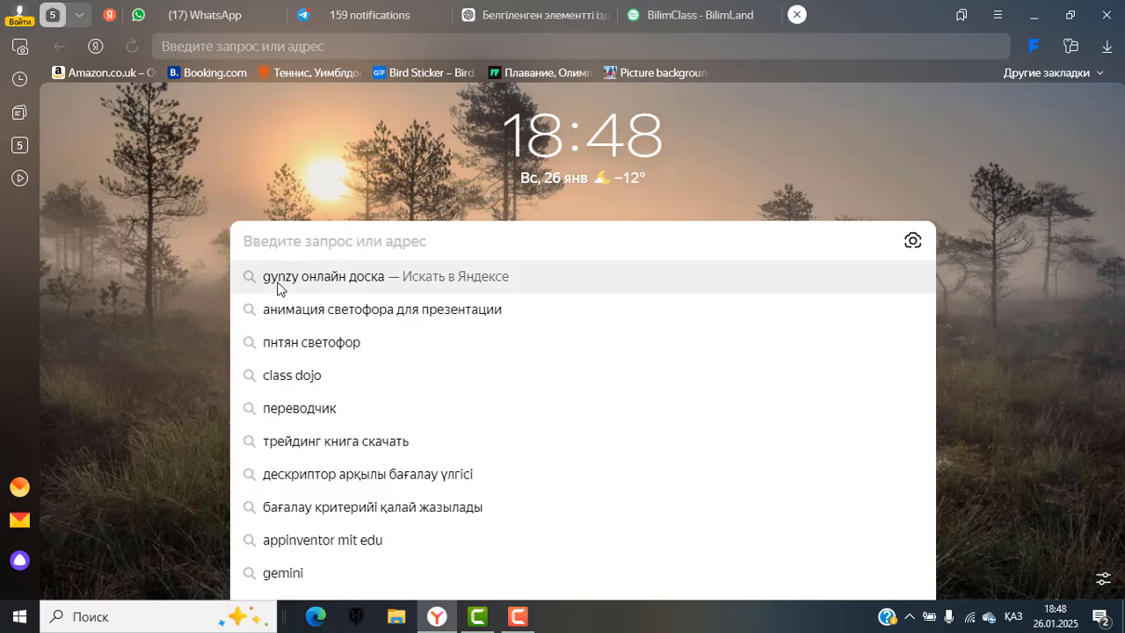
{"action": "left_click", "coordinate": [331, 278]}
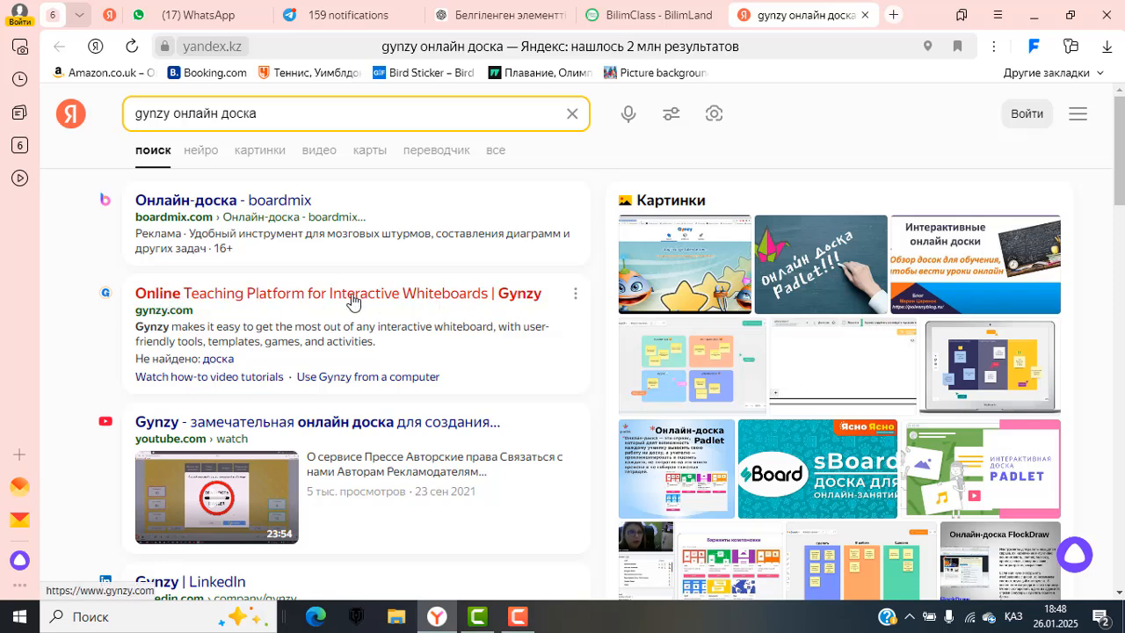
{"action": "left_click", "coordinate": [225, 301]}
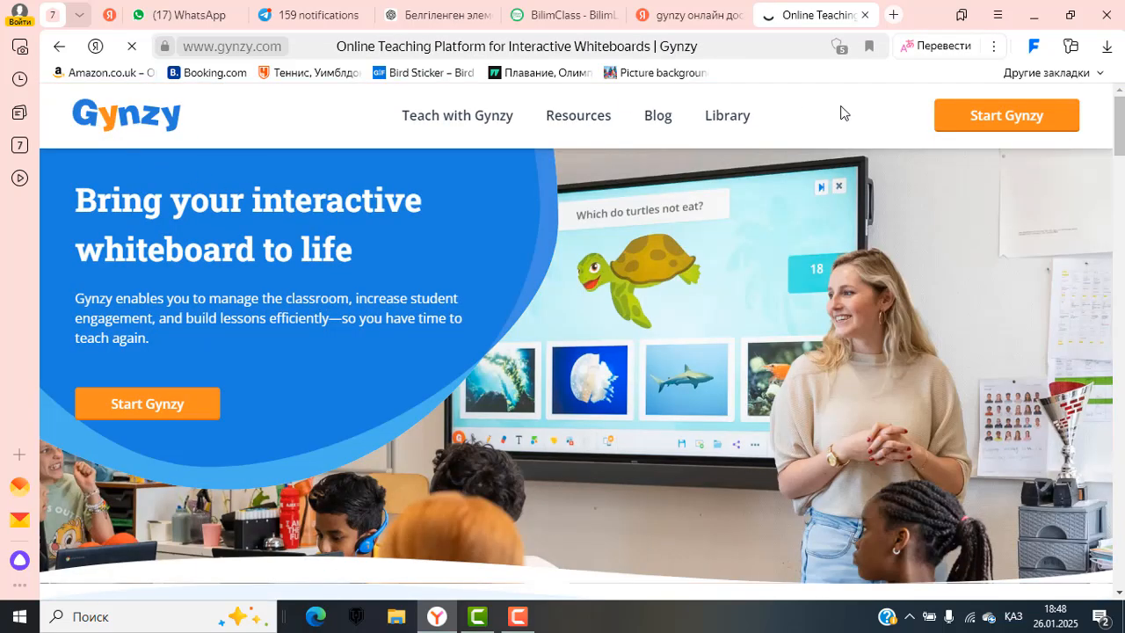
{"action": "left_click", "coordinate": [992, 118]}
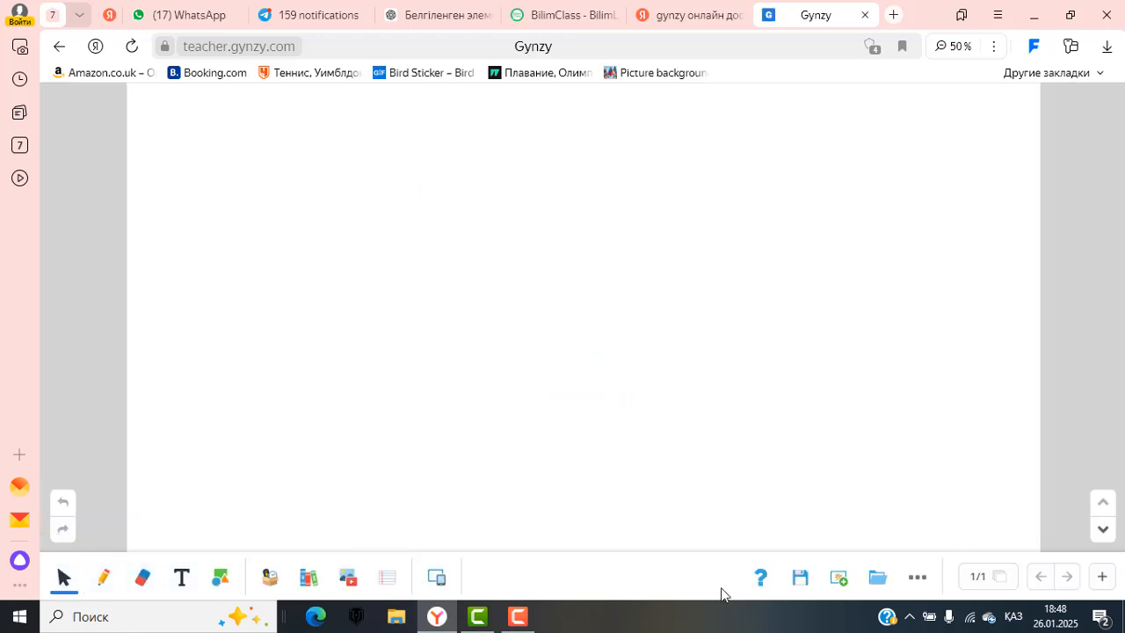
Step: Log in to Gynzy with the first listed Google account
{"action": "left_click", "coordinate": [918, 579]}
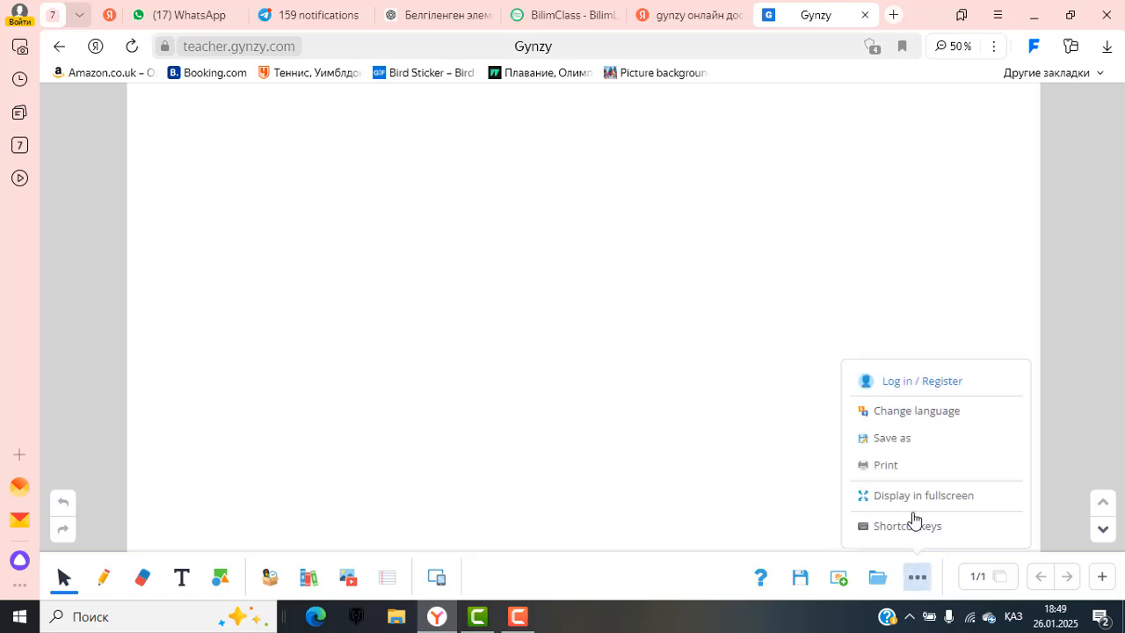
{"action": "left_click", "coordinate": [940, 391]}
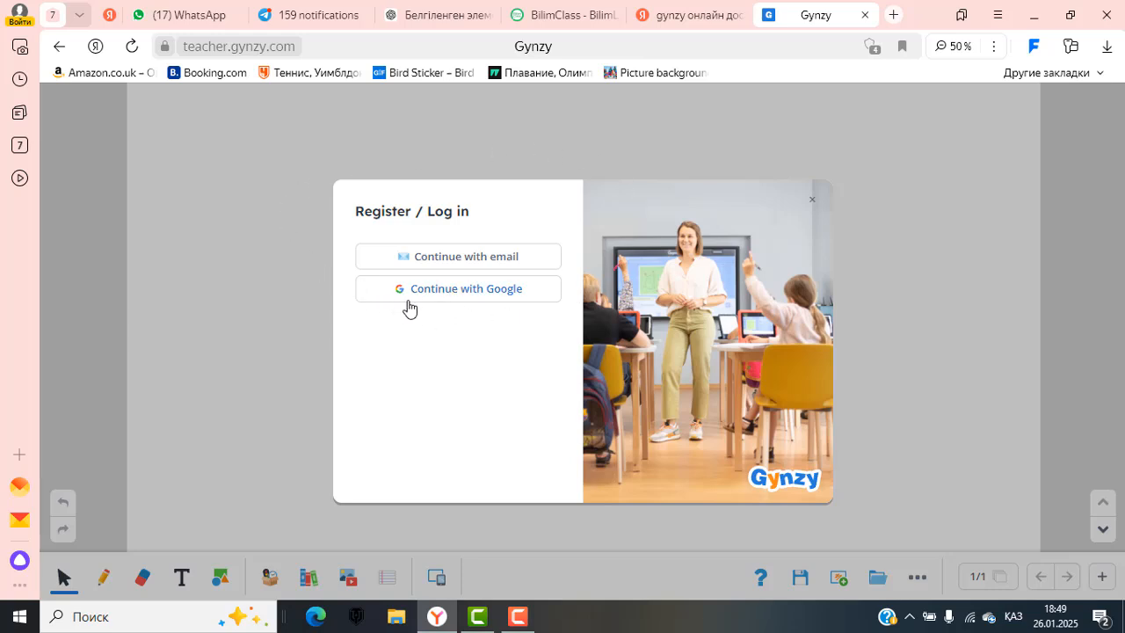
{"action": "left_click", "coordinate": [470, 297]}
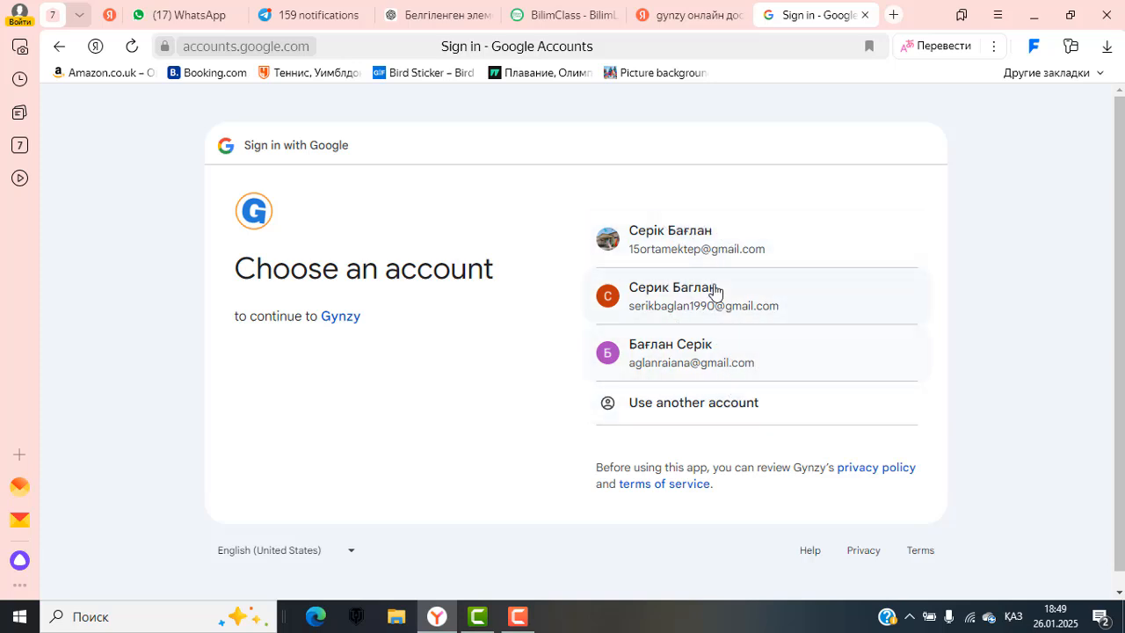
{"action": "left_click", "coordinate": [717, 252]}
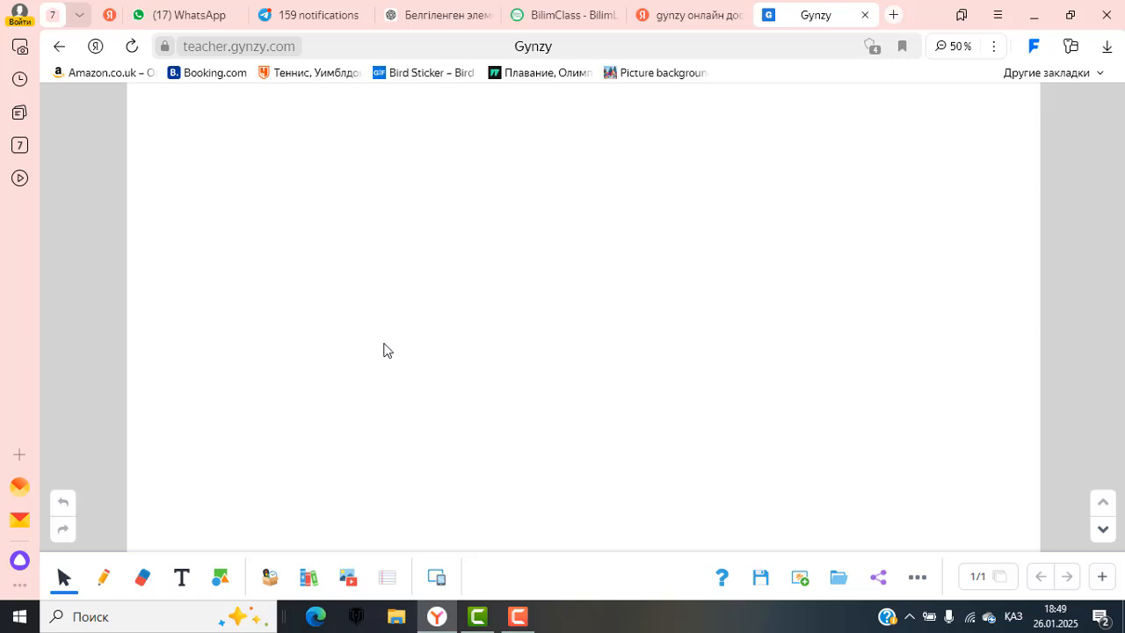
Step: Look through the whiteboard's shapes, classroom tools, content library, media search, interactive activities and saved lessons
{"action": "left_click", "coordinate": [220, 578]}
{"action": "left_click", "coordinate": [347, 359]}
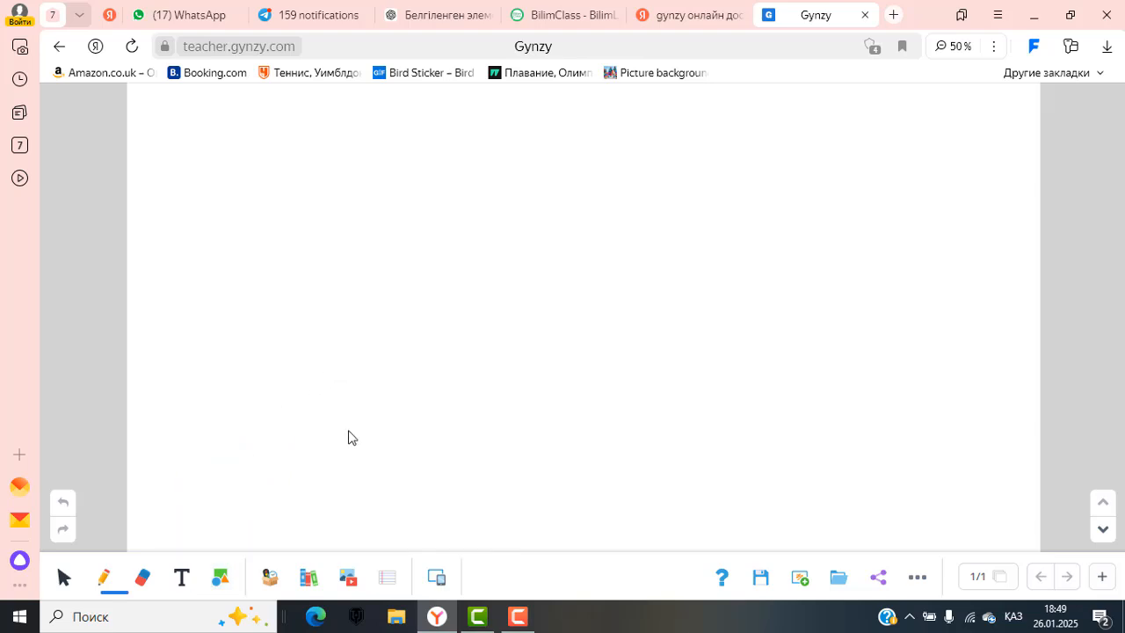
{"action": "left_click", "coordinate": [268, 579]}
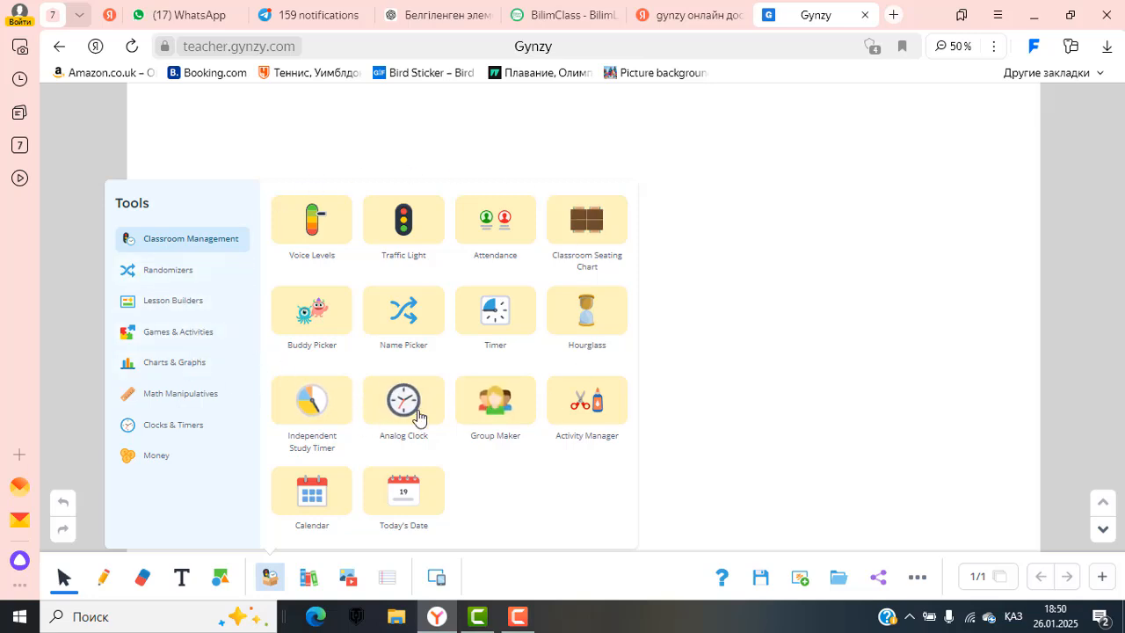
{"action": "left_click", "coordinate": [654, 380]}
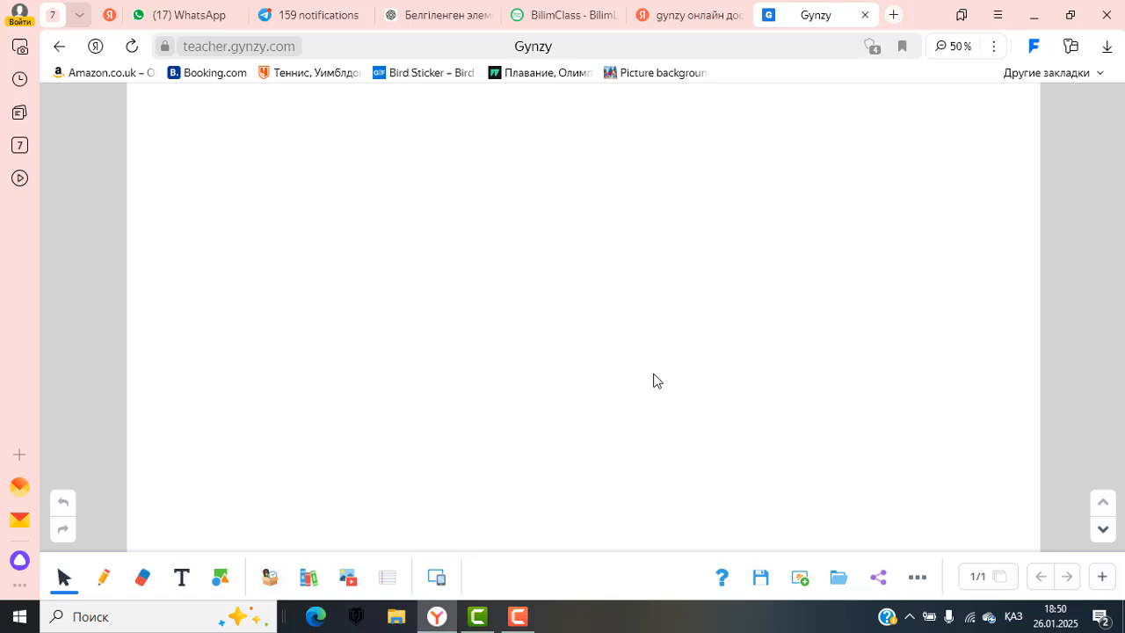
{"action": "left_click", "coordinate": [307, 577]}
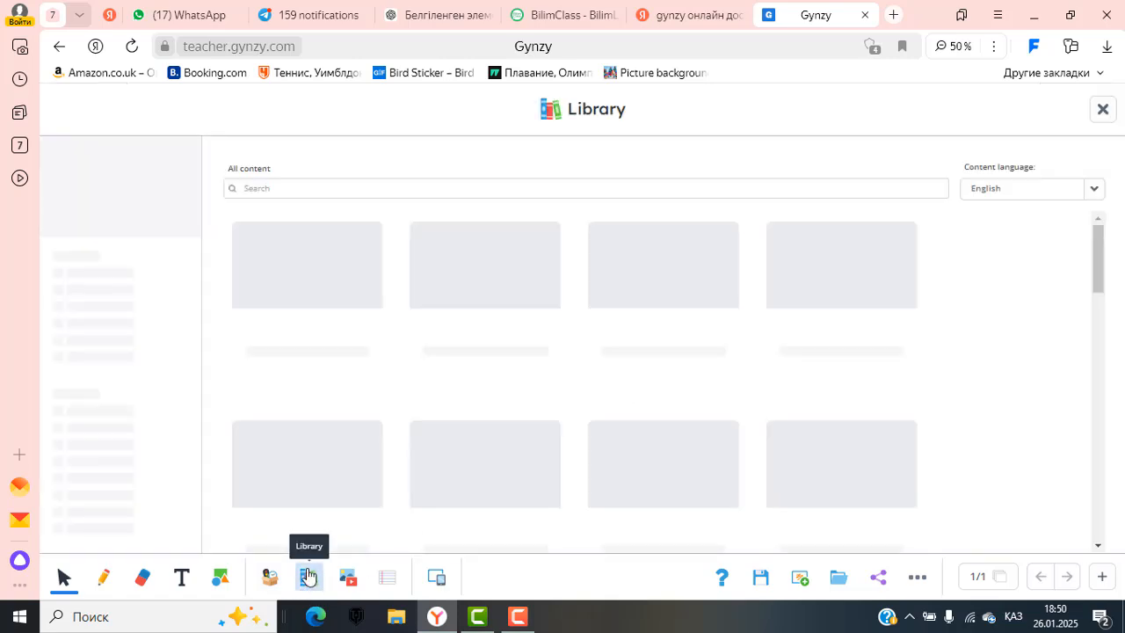
{"action": "left_click", "coordinate": [1101, 110]}
{"action": "left_click", "coordinate": [347, 580]}
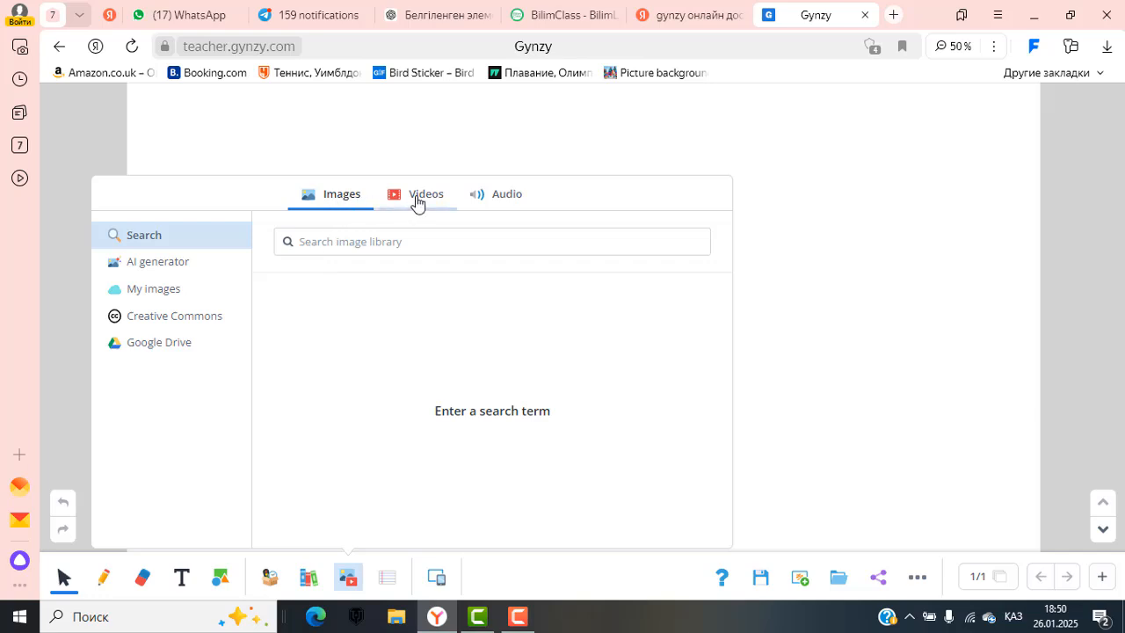
{"action": "left_click", "coordinate": [761, 227]}
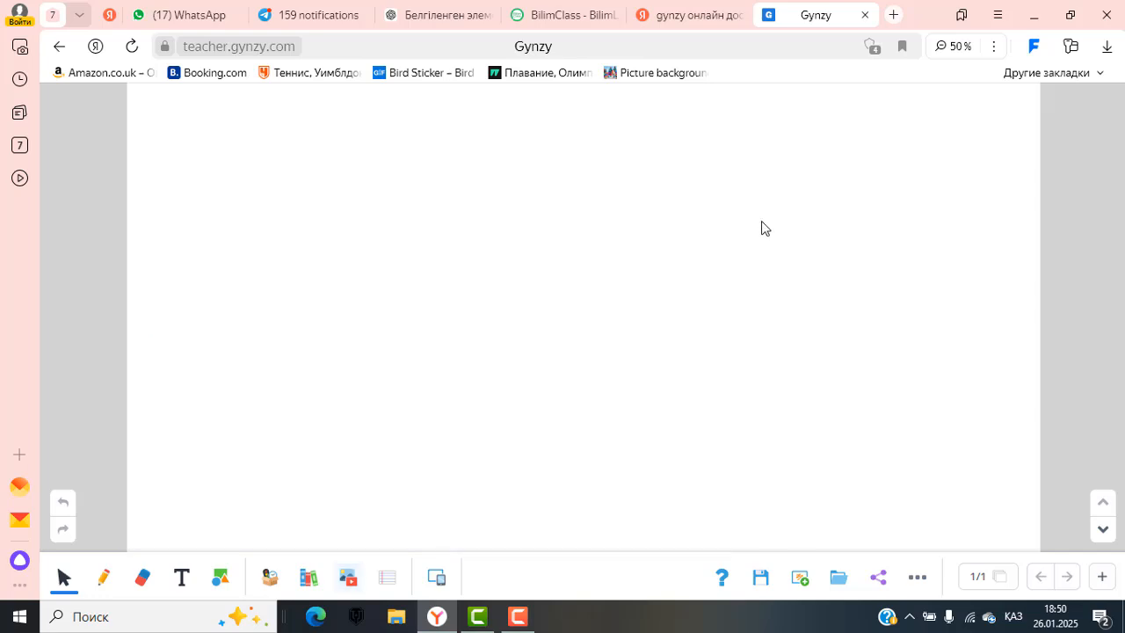
{"action": "left_click", "coordinate": [433, 587]}
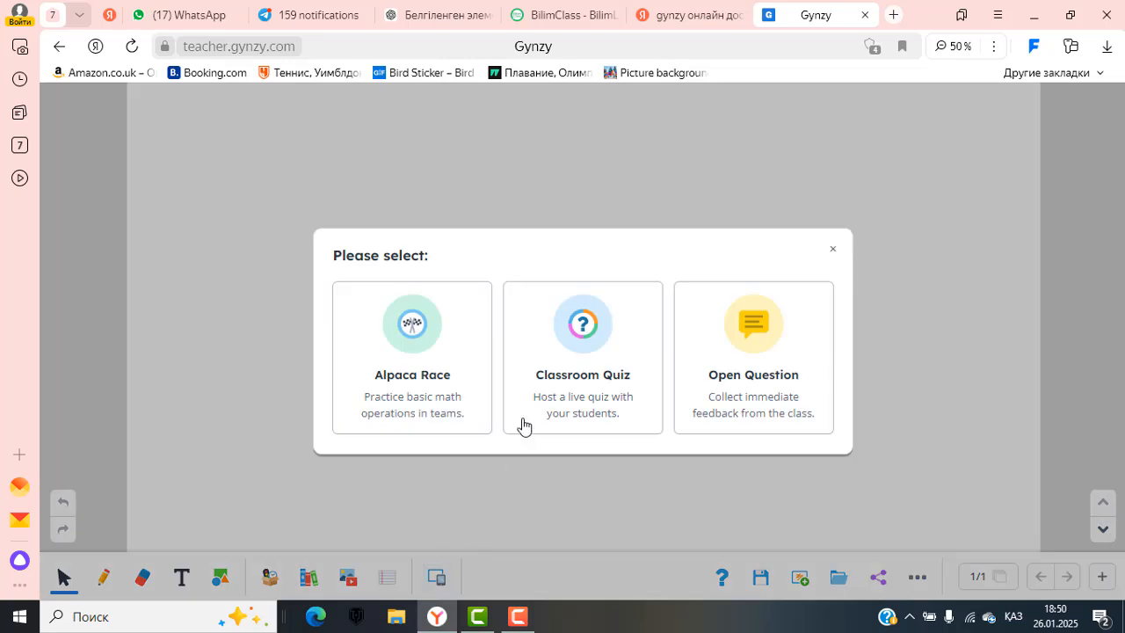
{"action": "left_click", "coordinate": [833, 255]}
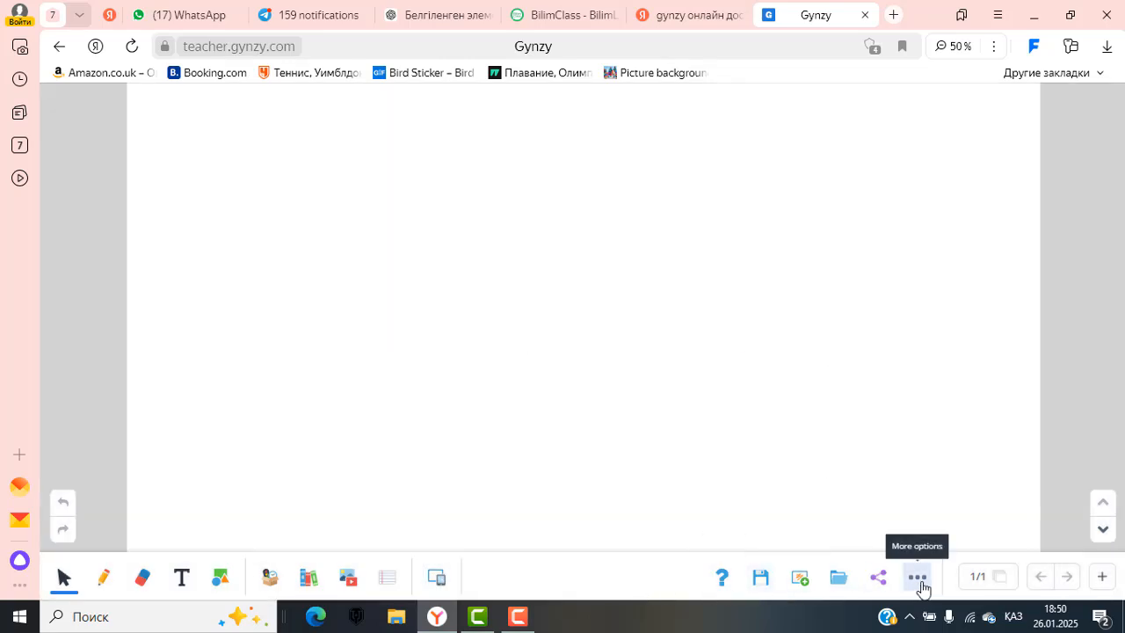
{"action": "left_click", "coordinate": [839, 577]}
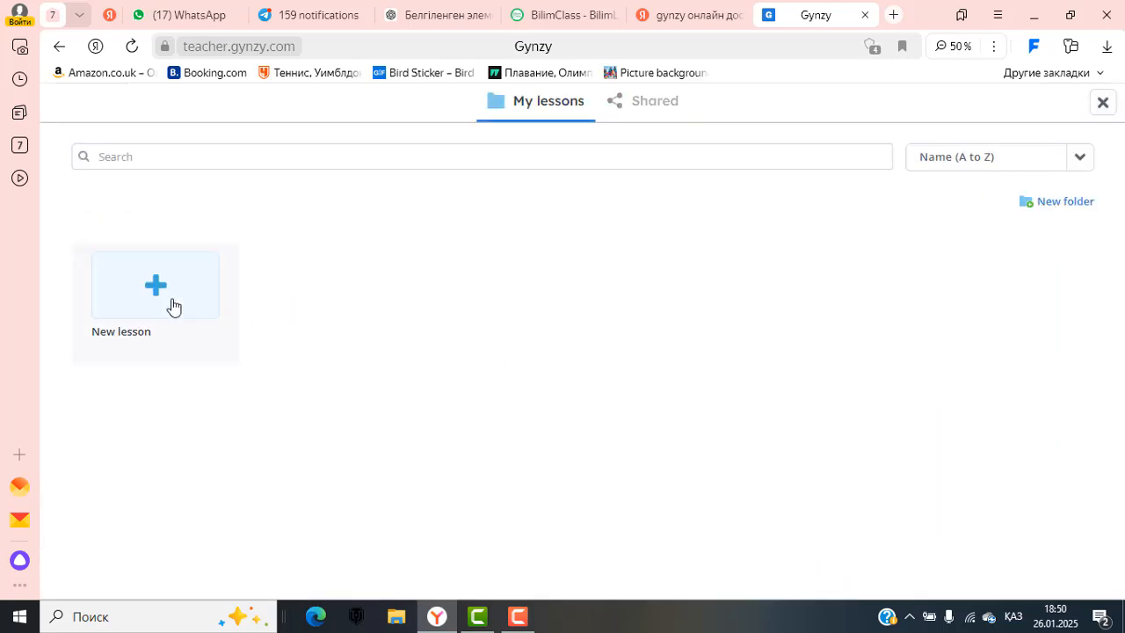
{"action": "left_click", "coordinate": [1100, 105]}
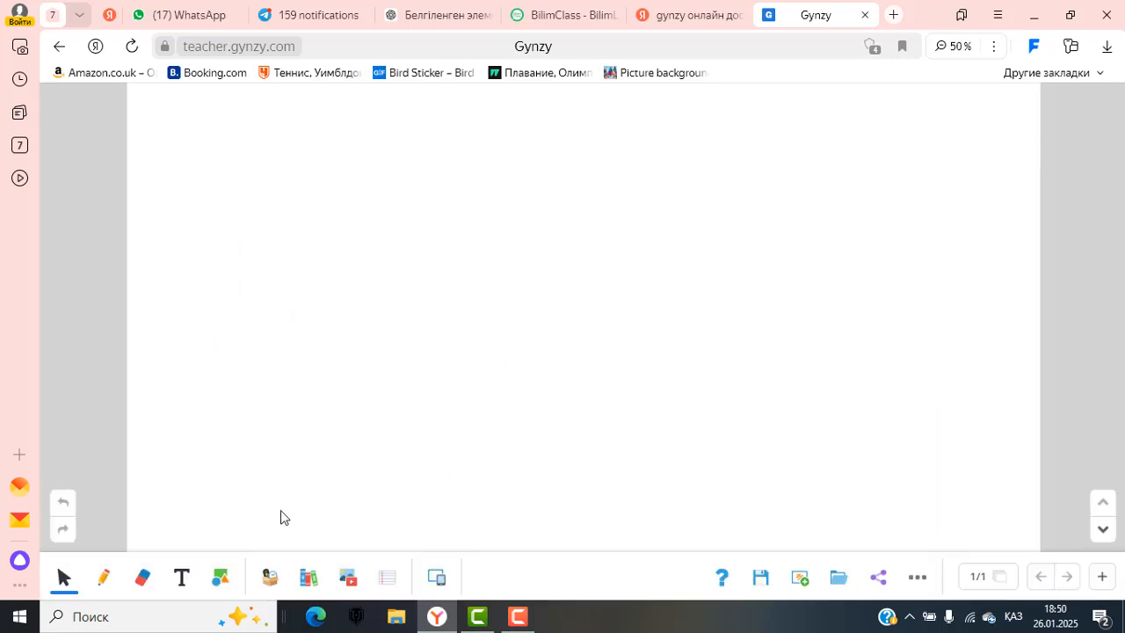
Step: Add a Traffic Light from the Classroom Management tools, place it near the slide's left edge and enlarge it
{"action": "left_click", "coordinate": [270, 585]}
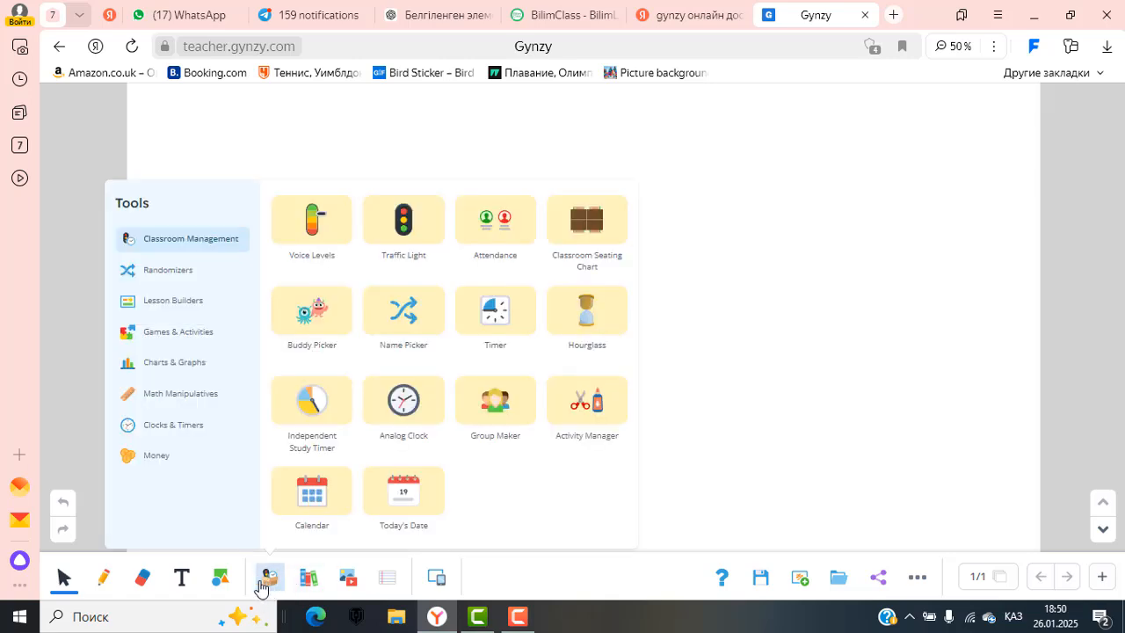
{"action": "left_click", "coordinate": [416, 235]}
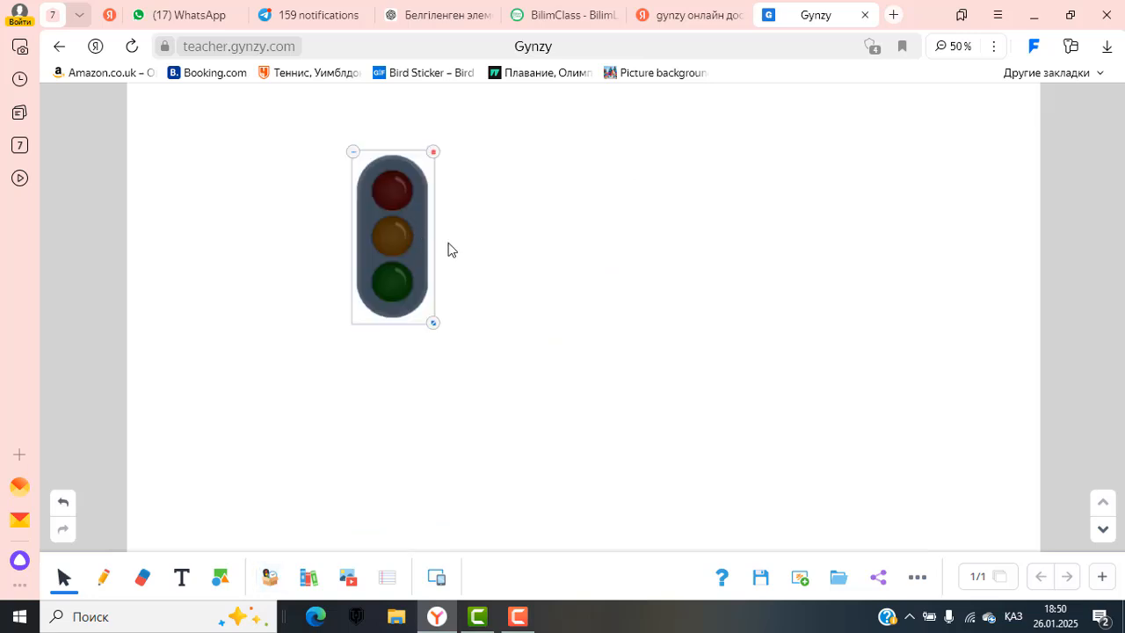
{"action": "left_click_drag", "start_coordinate": [372, 196], "coordinate": [249, 184]}
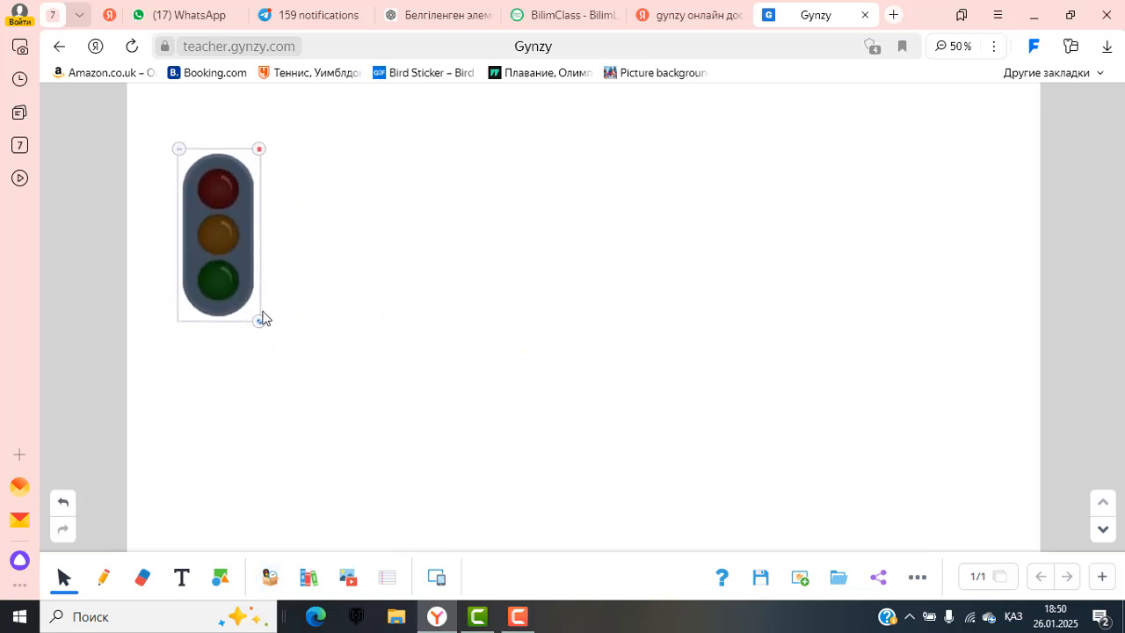
{"action": "left_click_drag", "start_coordinate": [260, 324], "coordinate": [316, 395]}
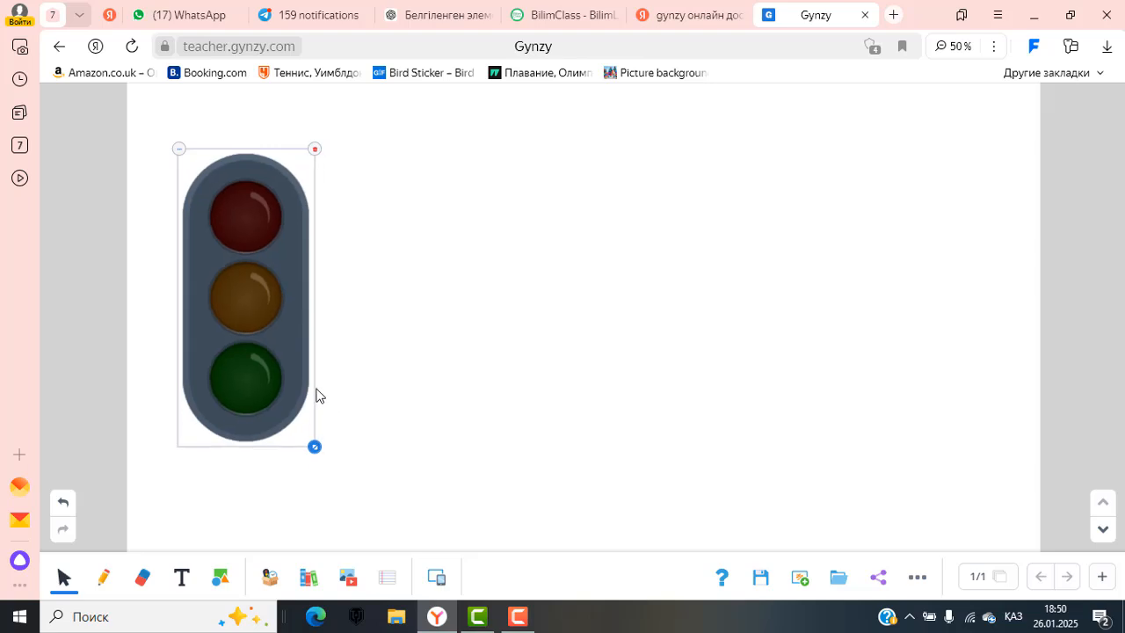
Step: Duplicate the traffic light twice and line the copies up in a row to the right of the original
{"action": "left_click", "coordinate": [180, 151]}
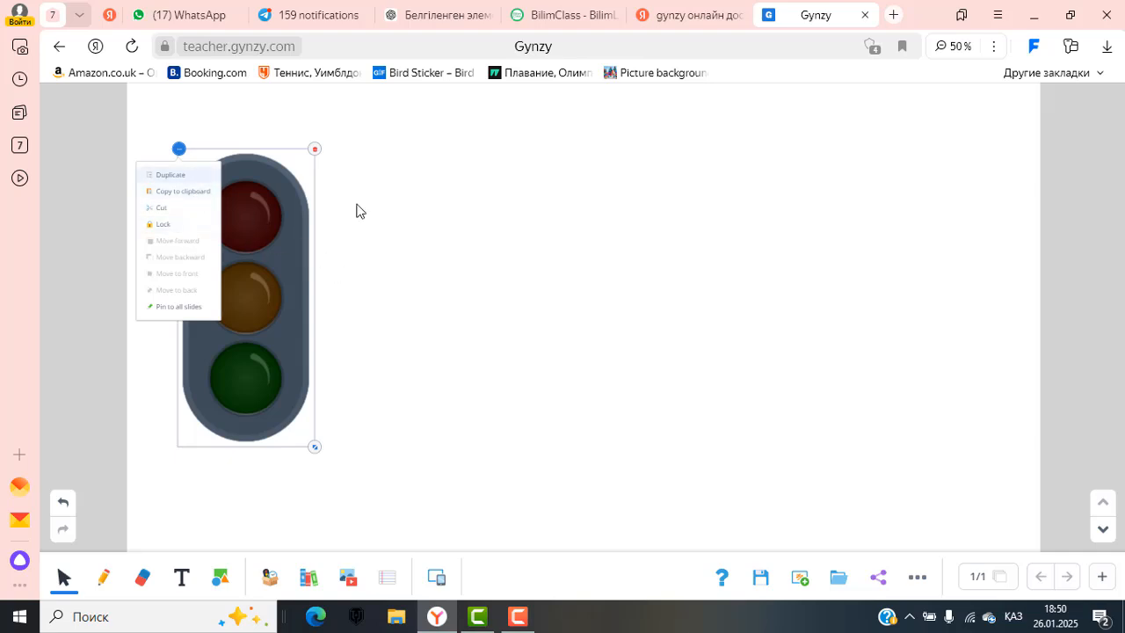
{"action": "left_click", "coordinate": [172, 174]}
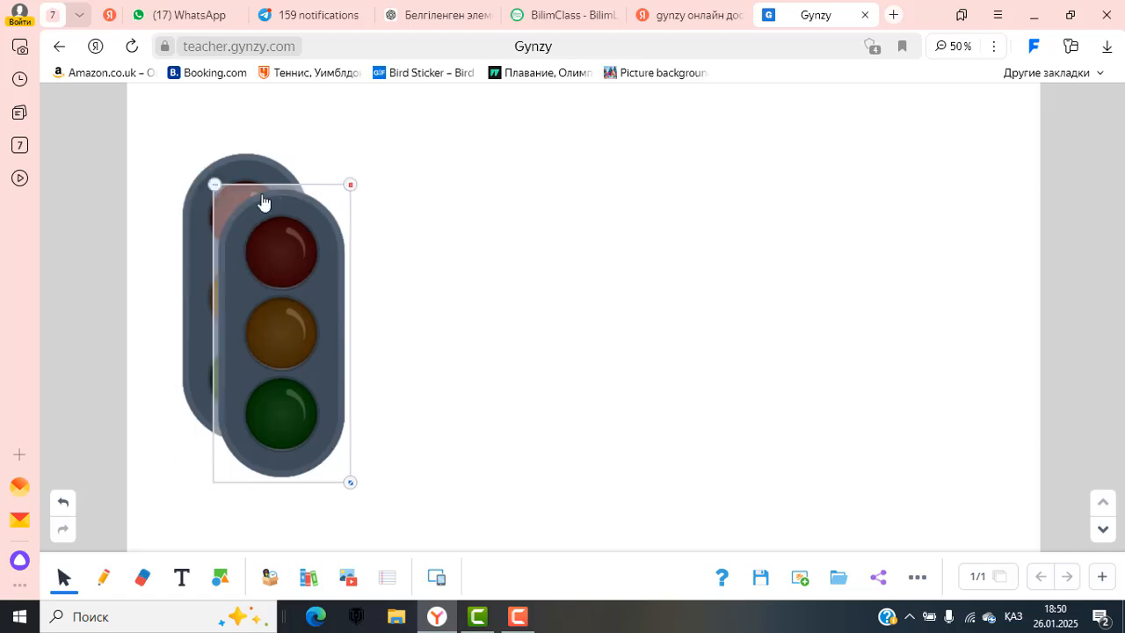
{"action": "left_click_drag", "start_coordinate": [308, 283], "coordinate": [607, 224]}
{"action": "left_click", "coordinate": [359, 159]}
{"action": "left_click", "coordinate": [368, 180]}
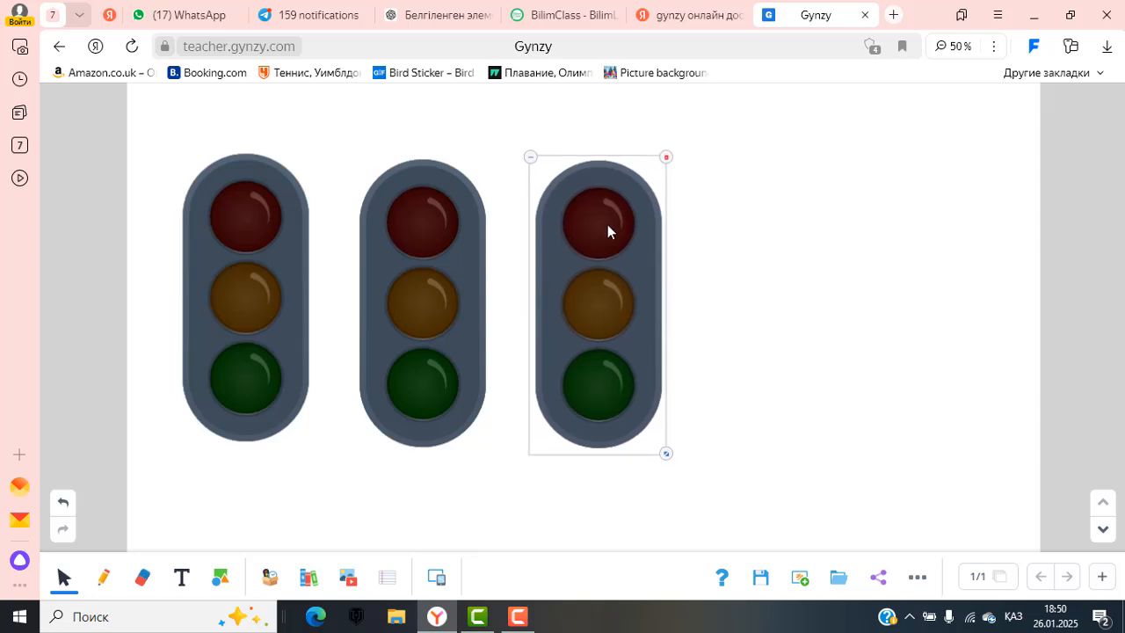
Step: Add two more traffic light duplicates at the right end, extending the row to five evenly spaced lights
{"action": "left_click", "coordinate": [532, 163]}
{"action": "left_click", "coordinate": [524, 182]}
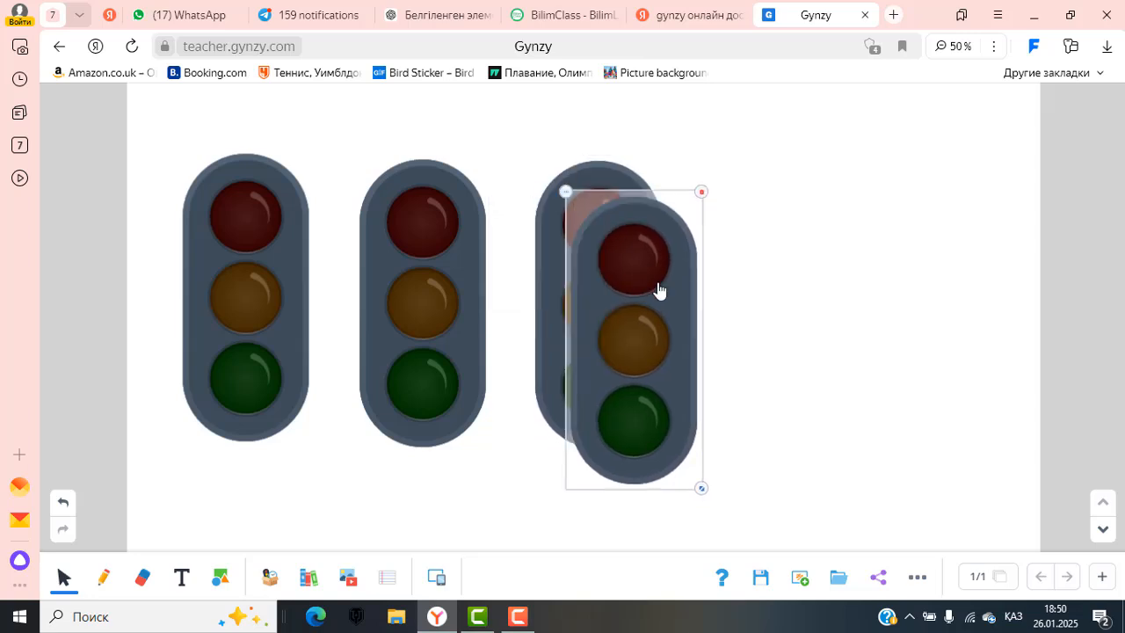
{"action": "left_click_drag", "start_coordinate": [658, 291], "coordinate": [771, 255]}
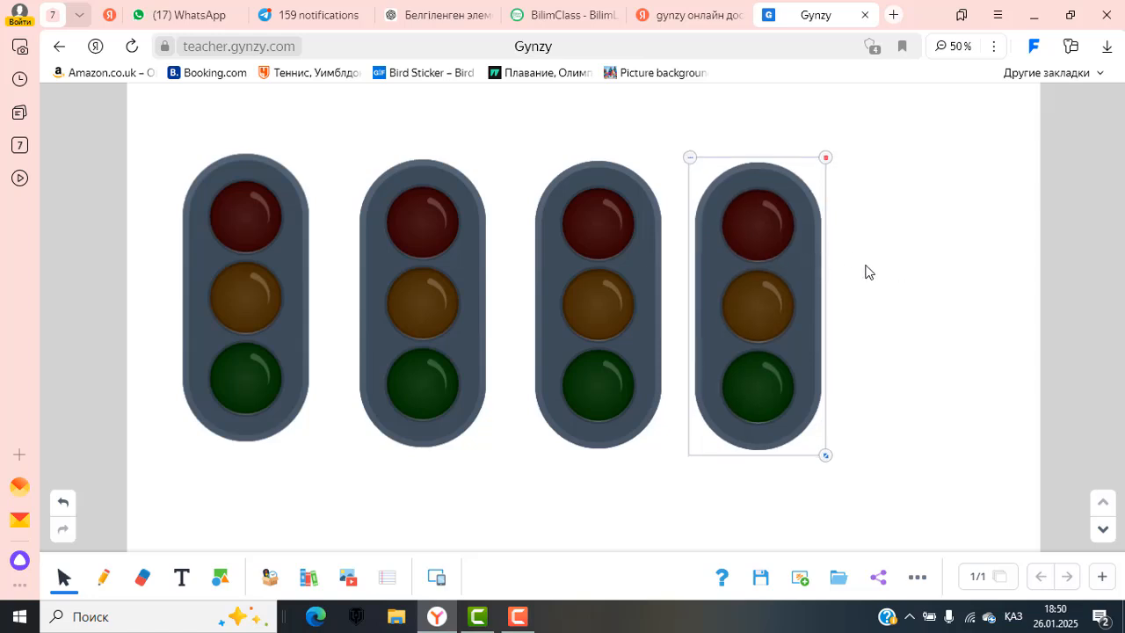
{"action": "left_click", "coordinate": [690, 157]}
{"action": "left_click", "coordinate": [659, 191]}
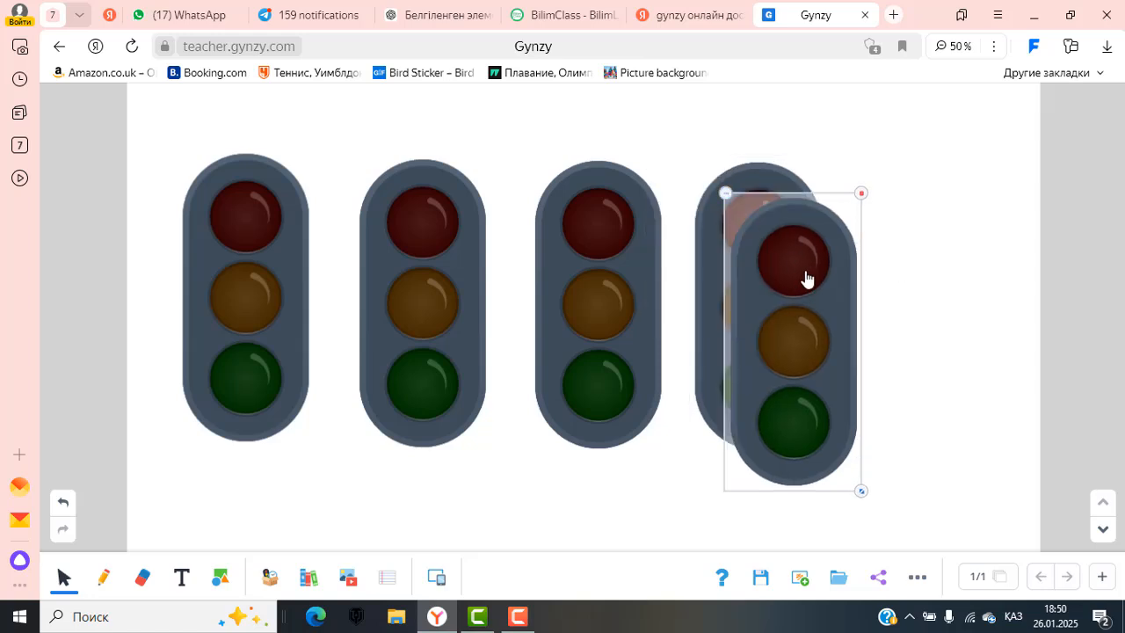
{"action": "left_click_drag", "start_coordinate": [806, 279], "coordinate": [921, 246]}
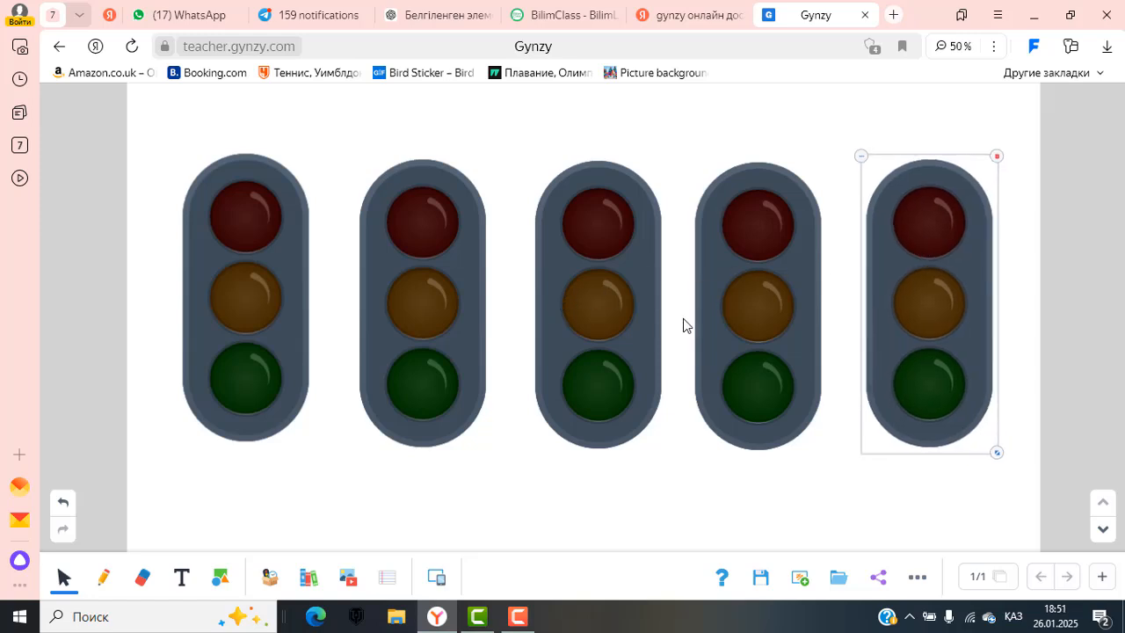
Step: Lock the first, second and third traffic lights in the row so they cannot be moved
{"action": "left_click", "coordinate": [269, 173]}
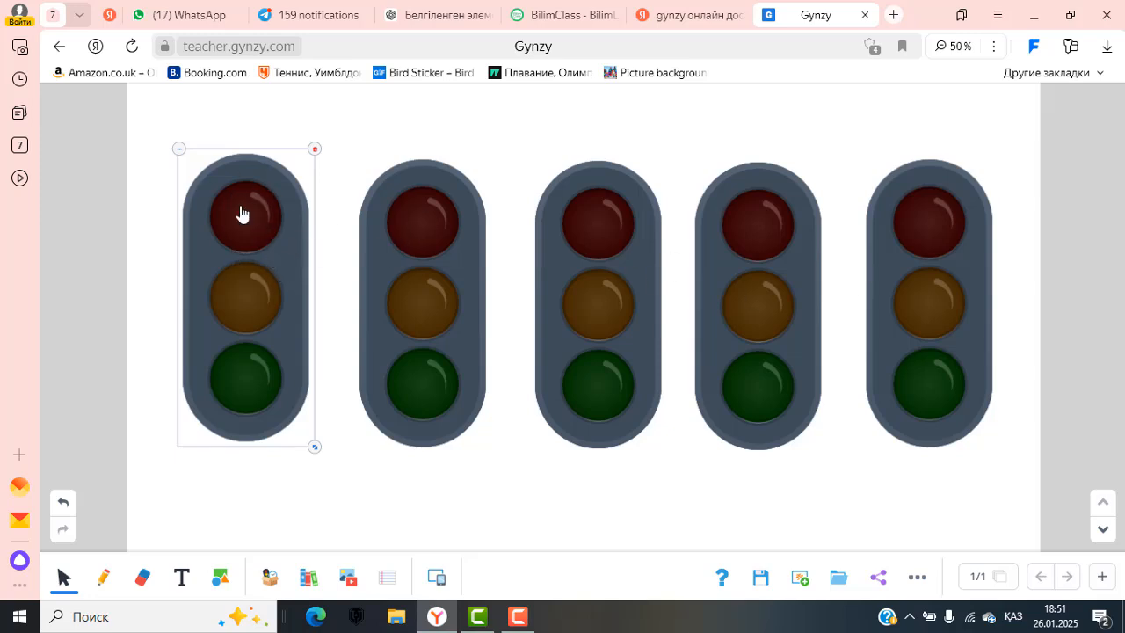
{"action": "left_click", "coordinate": [179, 150]}
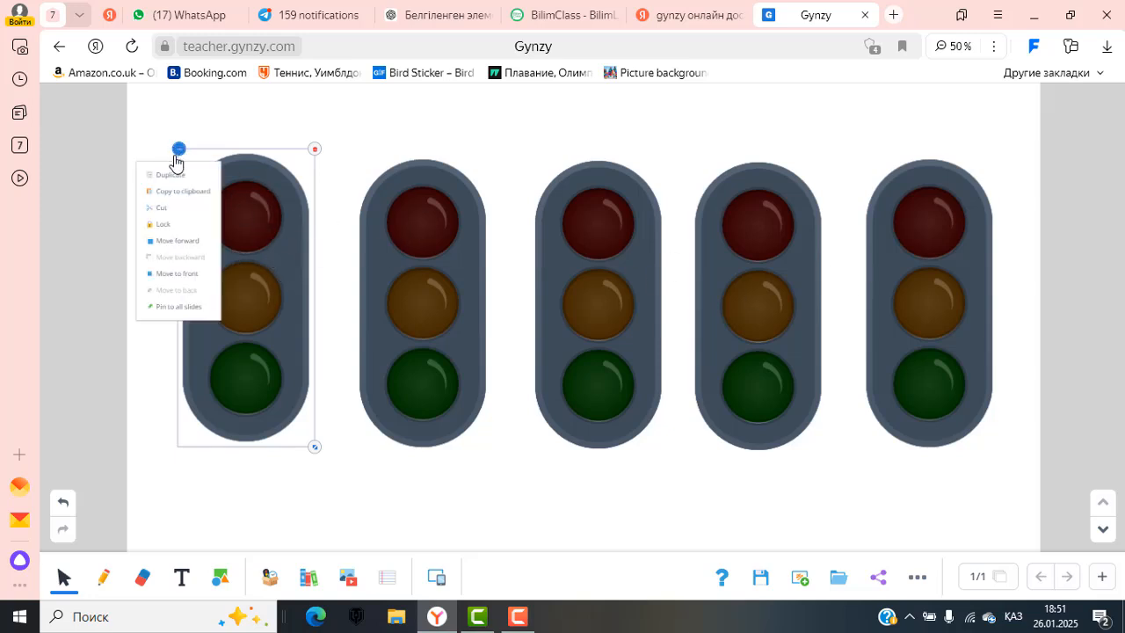
{"action": "left_click", "coordinate": [166, 225]}
{"action": "left_click", "coordinate": [387, 162]}
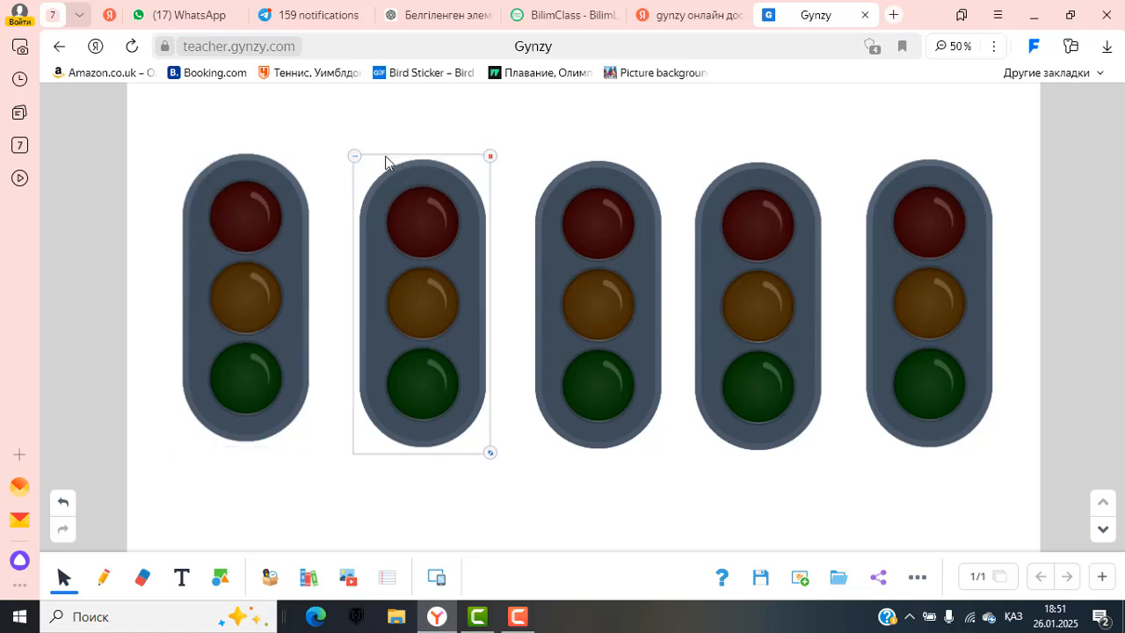
{"action": "left_click", "coordinate": [353, 159]}
{"action": "left_click", "coordinate": [377, 226]}
{"action": "left_click", "coordinate": [532, 163]}
{"action": "left_click", "coordinate": [532, 164]}
{"action": "left_click", "coordinate": [536, 232]}
Step: Lock the fourth and fifth traffic lights in place on the slide
{"action": "left_click", "coordinate": [742, 187]}
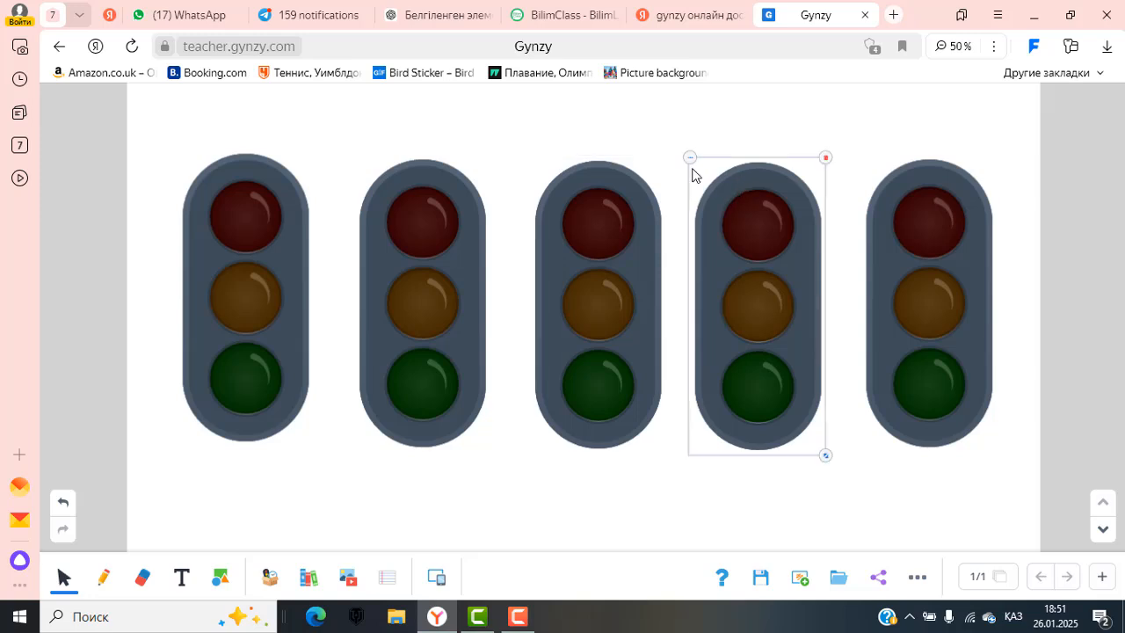
{"action": "left_click", "coordinate": [692, 164]}
{"action": "left_click", "coordinate": [687, 232]}
{"action": "left_click", "coordinate": [909, 184]}
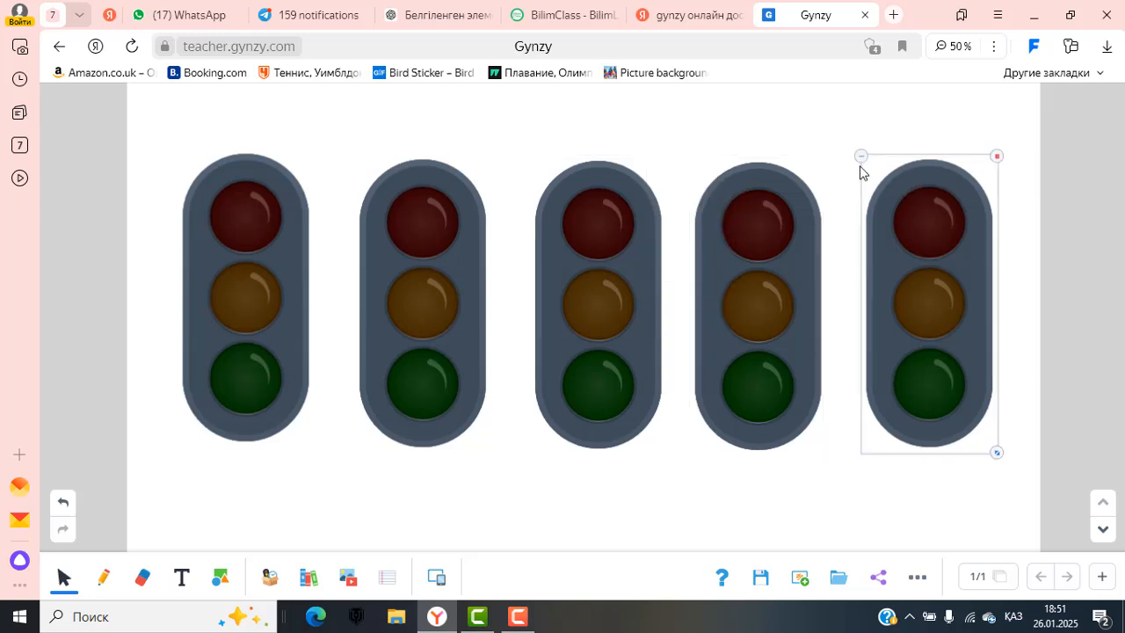
{"action": "left_click", "coordinate": [862, 156]}
{"action": "left_click", "coordinate": [850, 231]}
Step: Add a text label with a student's first name, colour it red and place it just above the first traffic light
{"action": "left_click", "coordinate": [182, 577]}
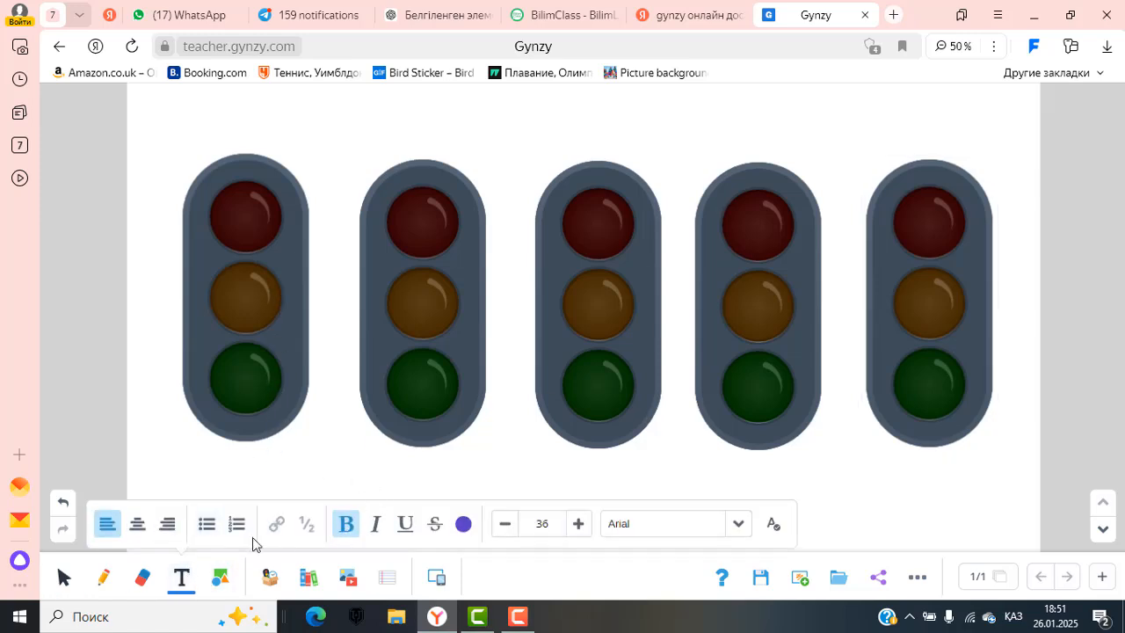
{"action": "left_click", "coordinate": [236, 134]}
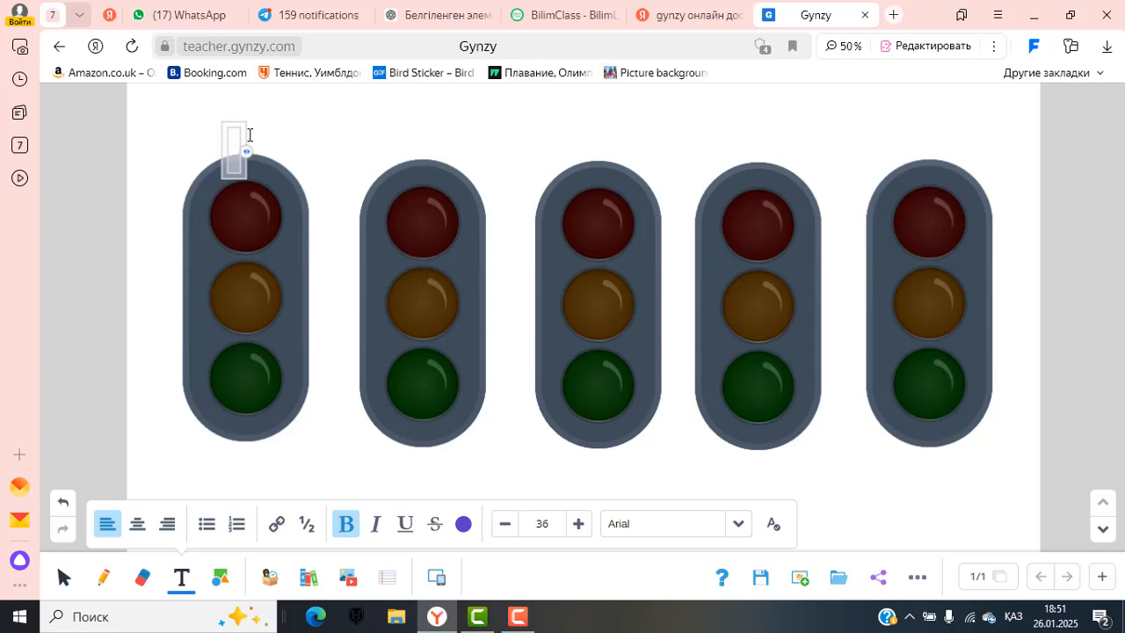
{"action": "type", "text": "Бағлан"}
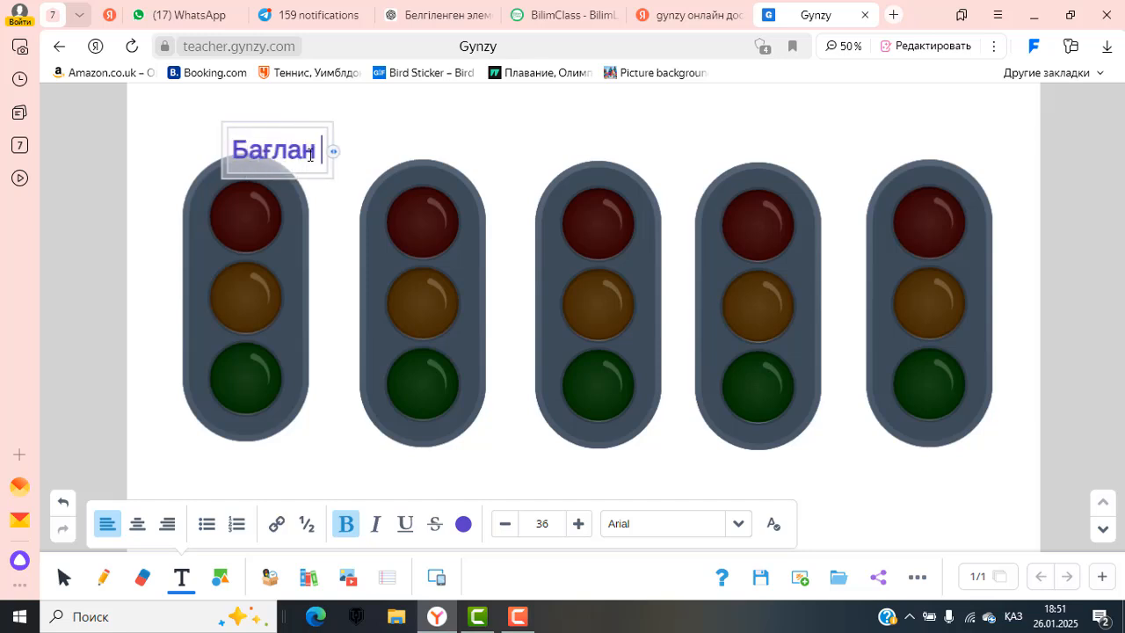
{"action": "left_click_drag", "start_coordinate": [310, 154], "coordinate": [218, 151]}
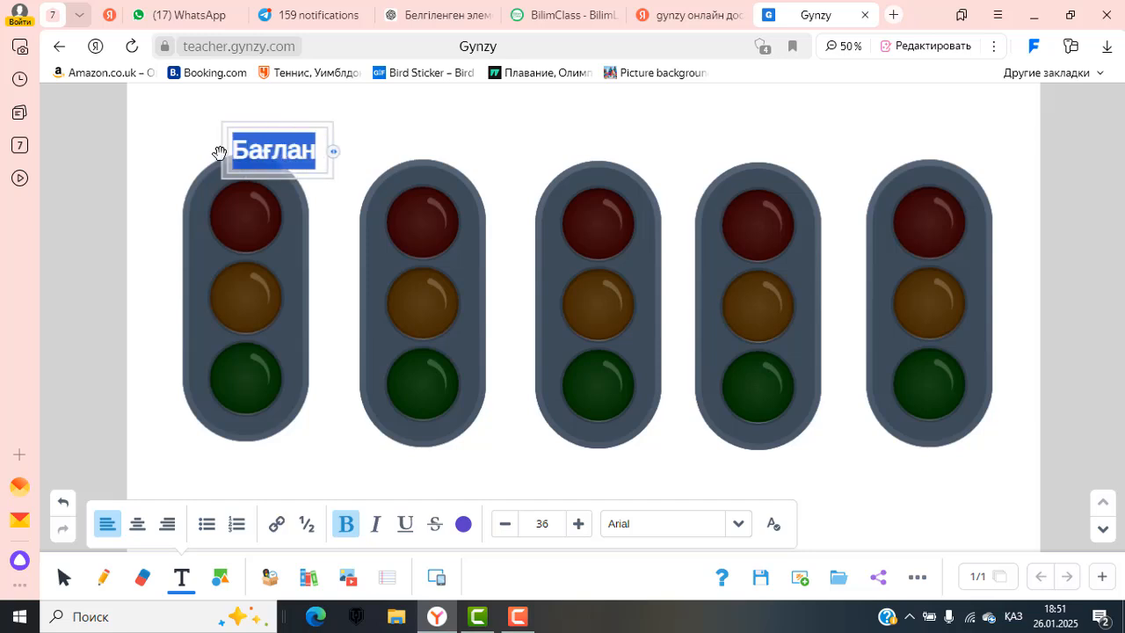
{"action": "left_click", "coordinate": [463, 523]}
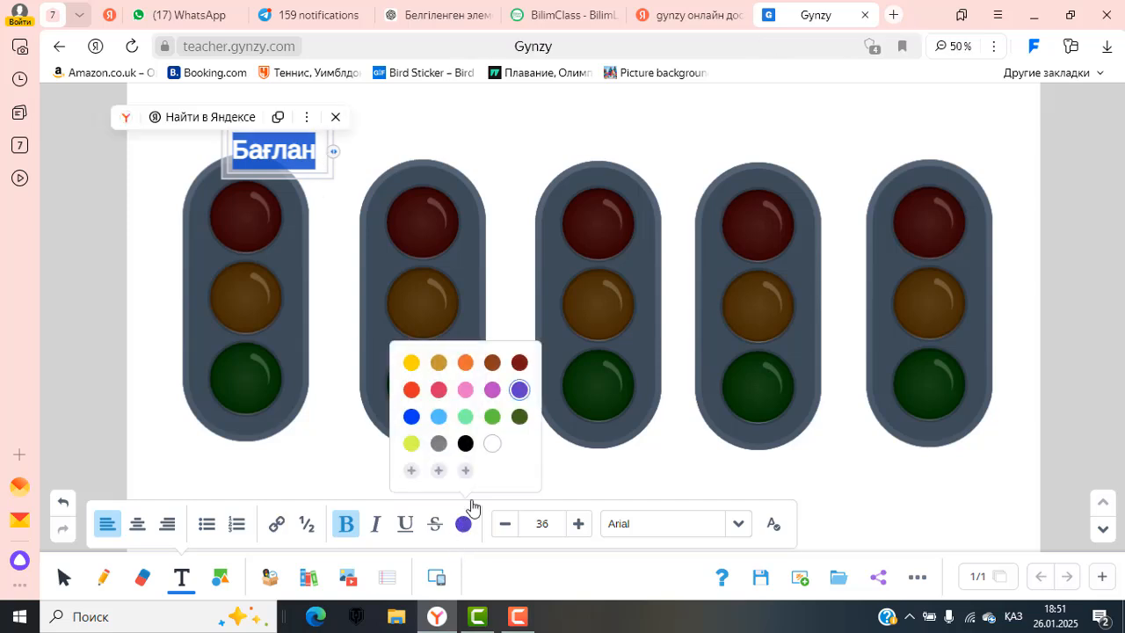
{"action": "left_click", "coordinate": [412, 389]}
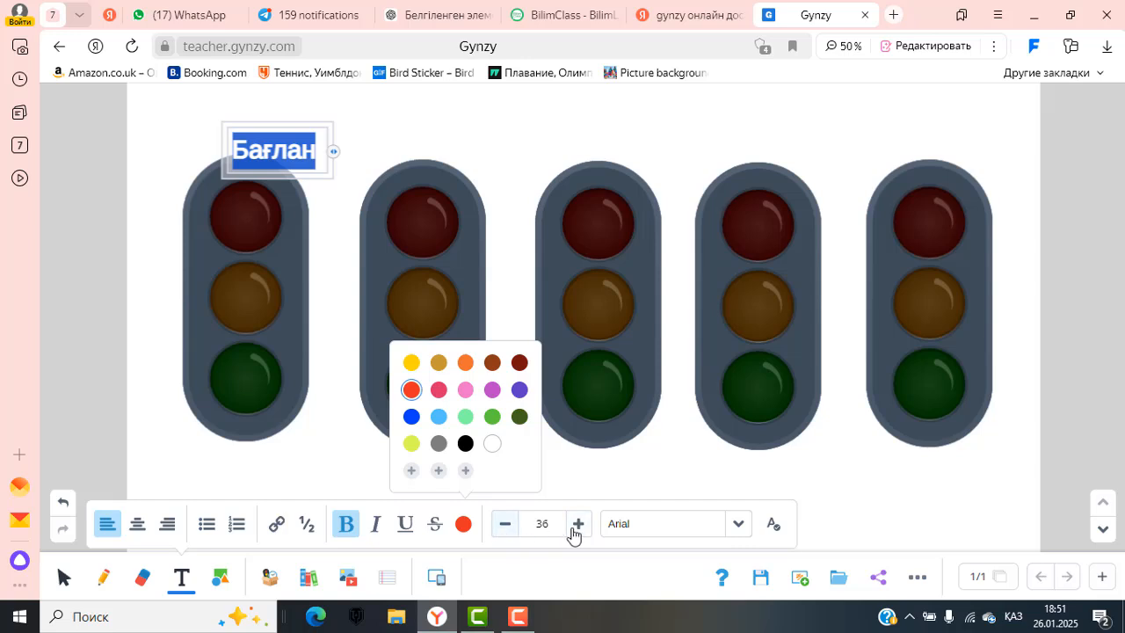
{"action": "left_click", "coordinate": [348, 138]}
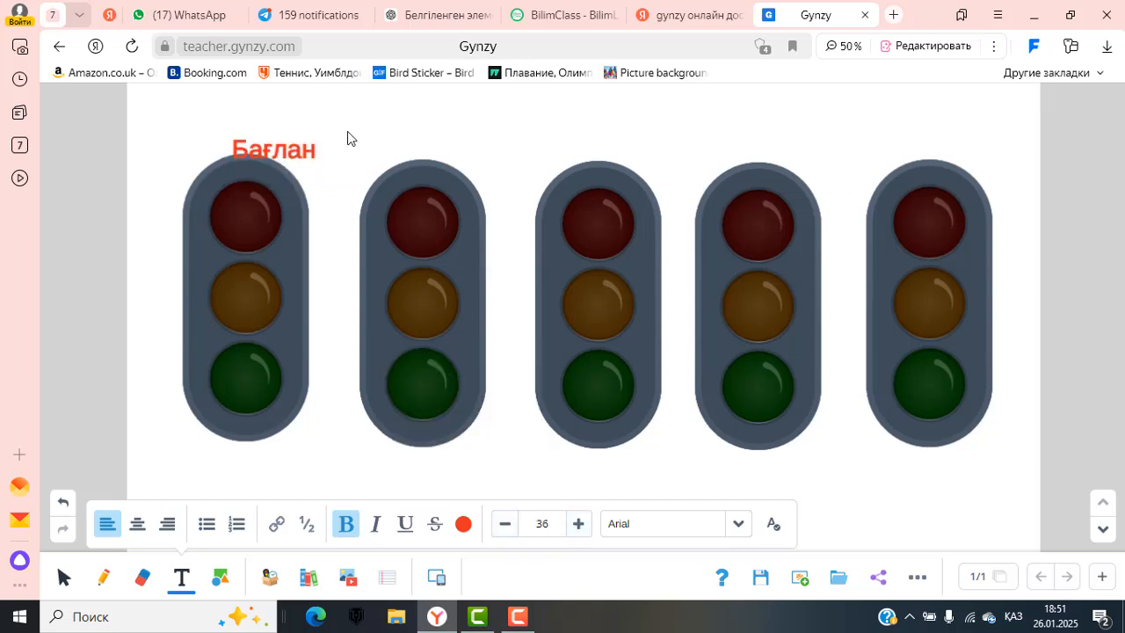
{"action": "left_click_drag", "start_coordinate": [282, 159], "coordinate": [253, 139]}
{"action": "left_click", "coordinate": [266, 136]}
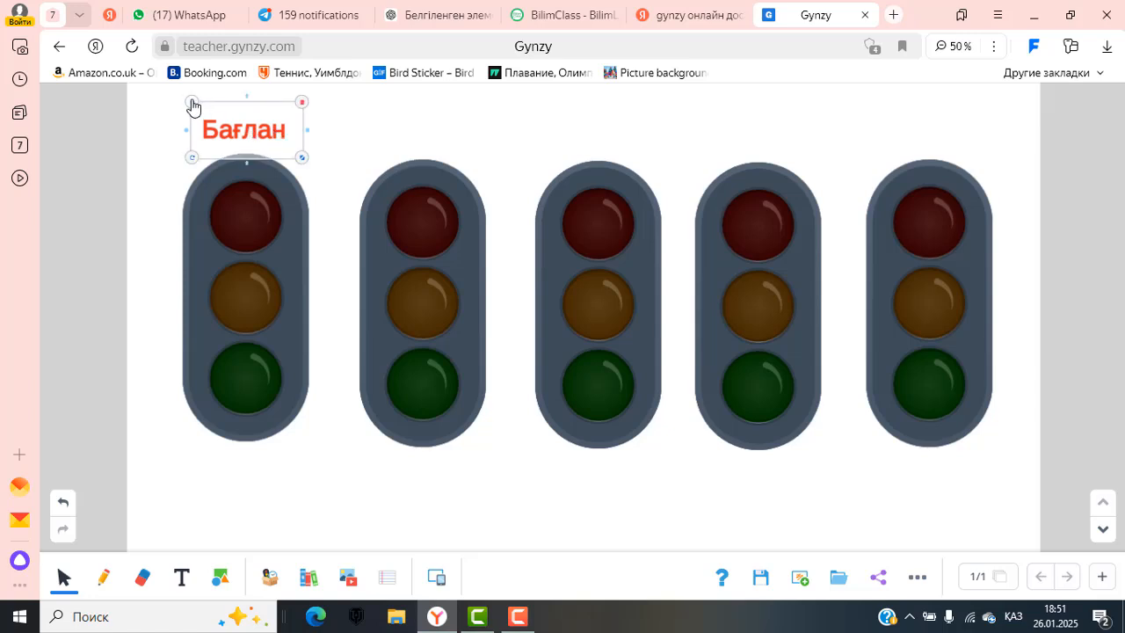
Step: Duplicate the red name label twice, placing the copies above the second and third traffic lights
{"action": "left_click", "coordinate": [193, 104]}
{"action": "left_click", "coordinate": [193, 131]}
{"action": "left_click_drag", "start_coordinate": [294, 163], "coordinate": [433, 124]}
{"action": "left_click", "coordinate": [369, 106]}
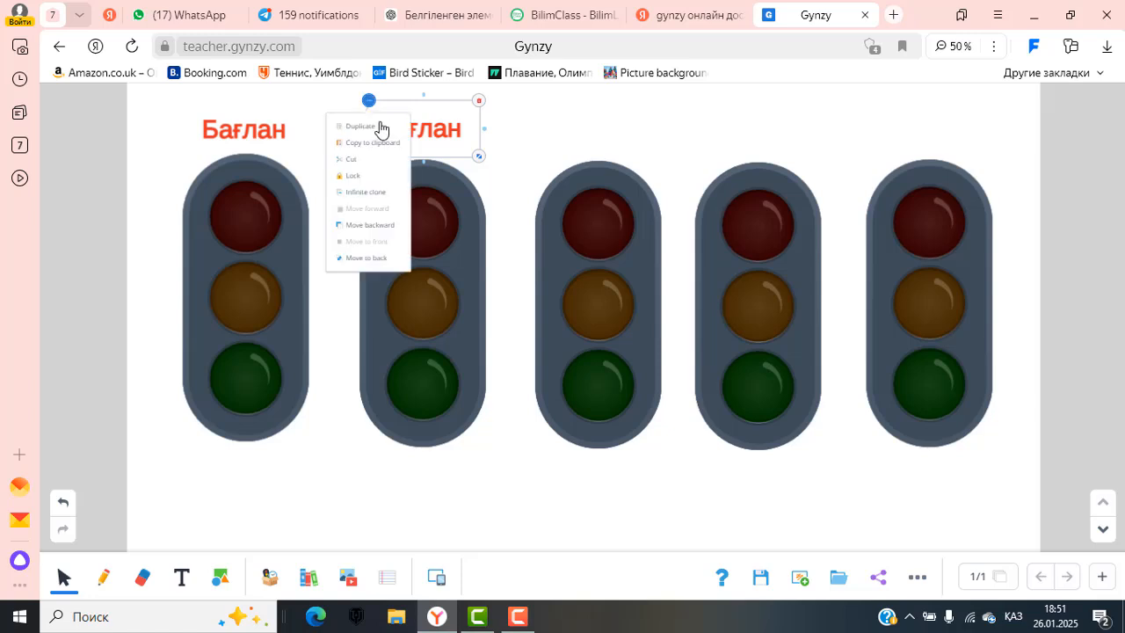
{"action": "left_click", "coordinate": [377, 125]}
{"action": "left_click_drag", "start_coordinate": [453, 168], "coordinate": [592, 134]}
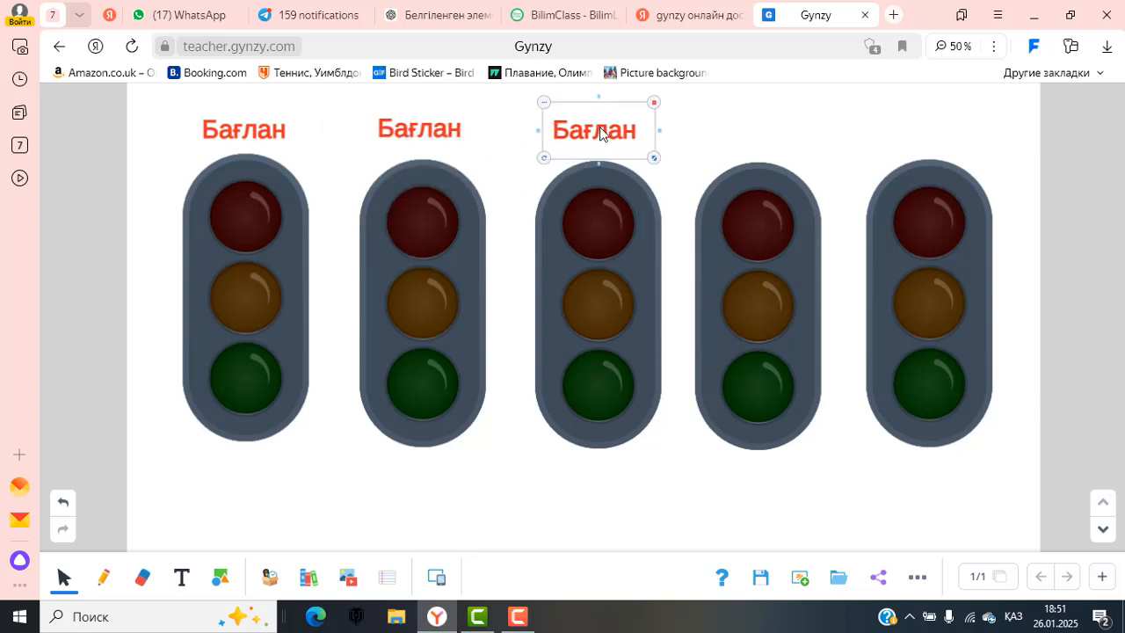
Step: Duplicate the name label two more times, placing the copies above the fourth and fifth traffic lights
{"action": "left_click", "coordinate": [538, 103]}
{"action": "left_click", "coordinate": [519, 121]}
{"action": "left_click_drag", "start_coordinate": [666, 171], "coordinate": [790, 134]}
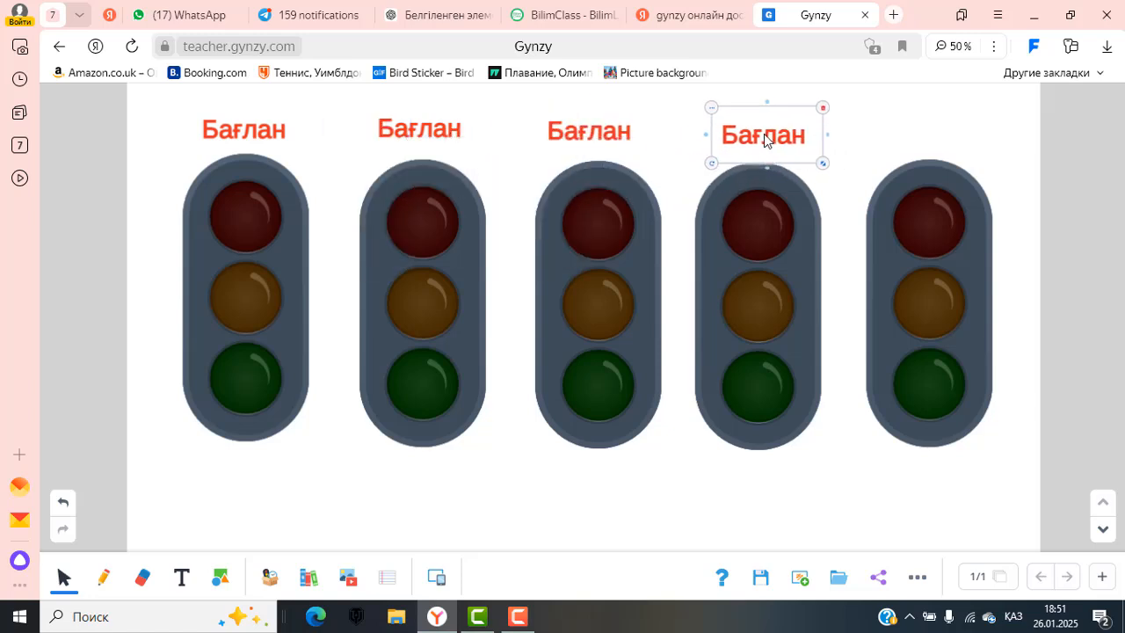
{"action": "left_click", "coordinate": [698, 105]}
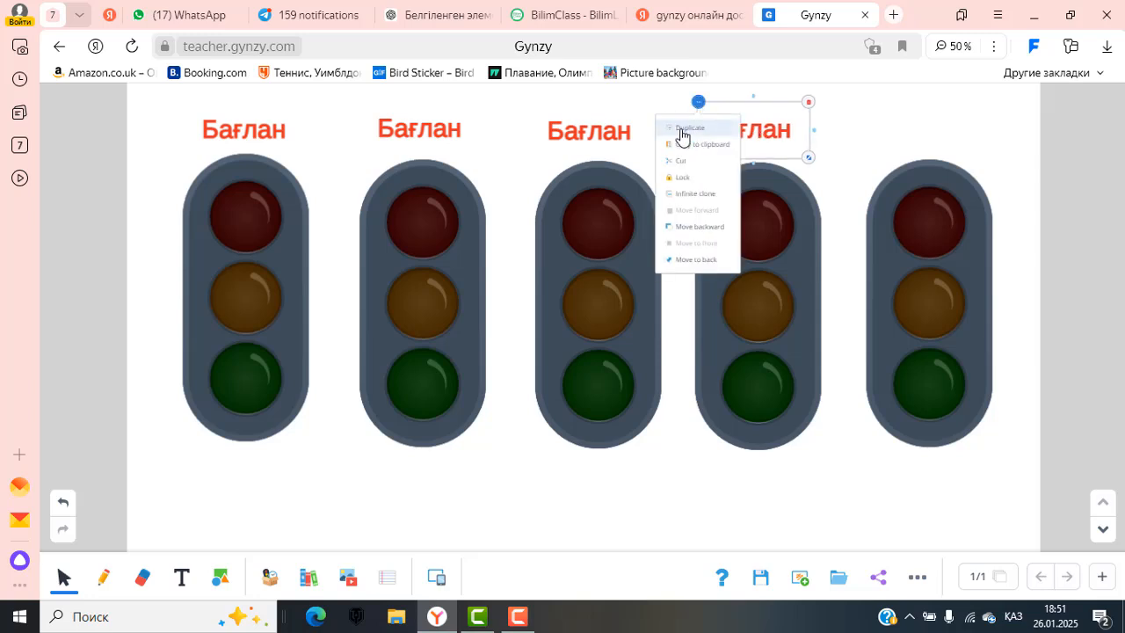
{"action": "left_click", "coordinate": [680, 123]}
{"action": "left_click_drag", "start_coordinate": [792, 168], "coordinate": [937, 132]}
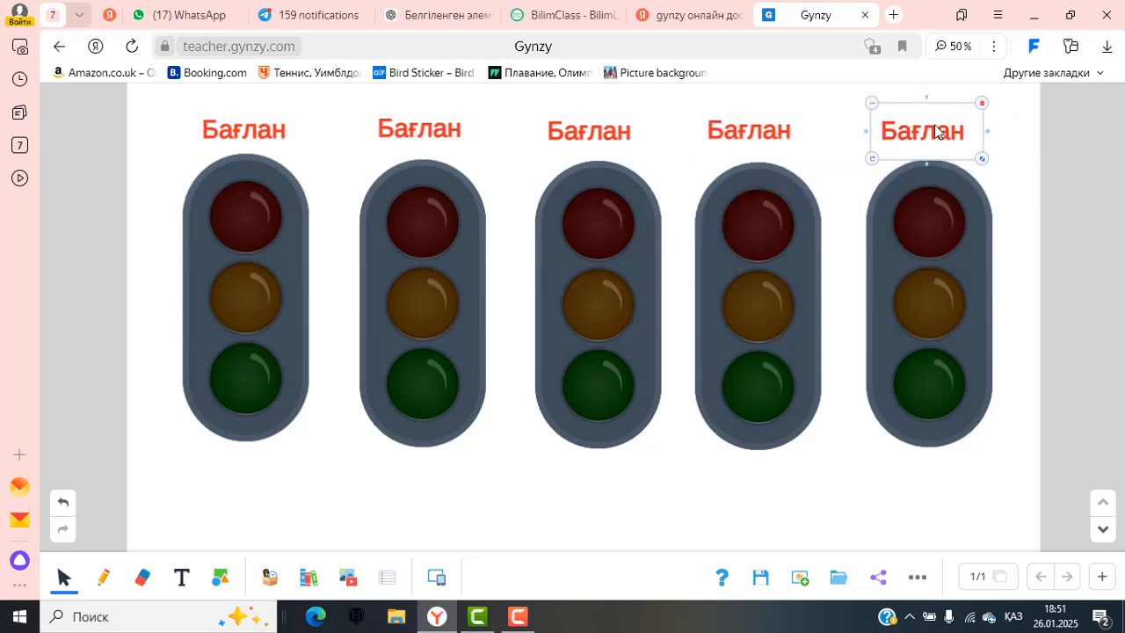
Step: Lock the name labels above the first four traffic lights
{"action": "left_click", "coordinate": [235, 130]}
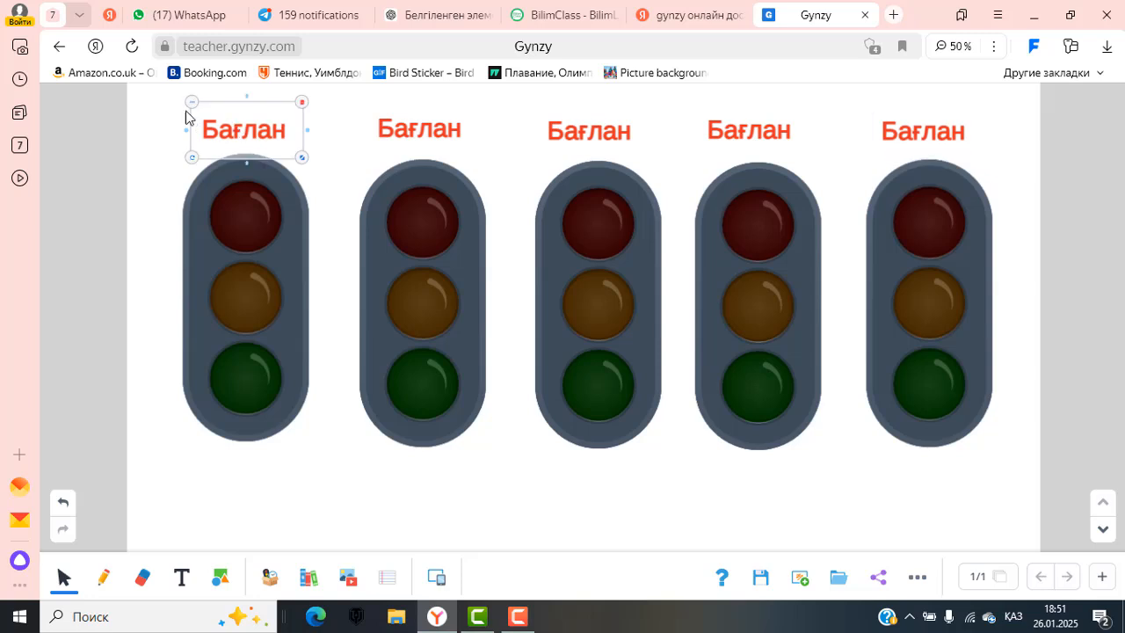
{"action": "left_click", "coordinate": [192, 103]}
{"action": "left_click", "coordinate": [196, 182]}
{"action": "left_click", "coordinate": [381, 132]}
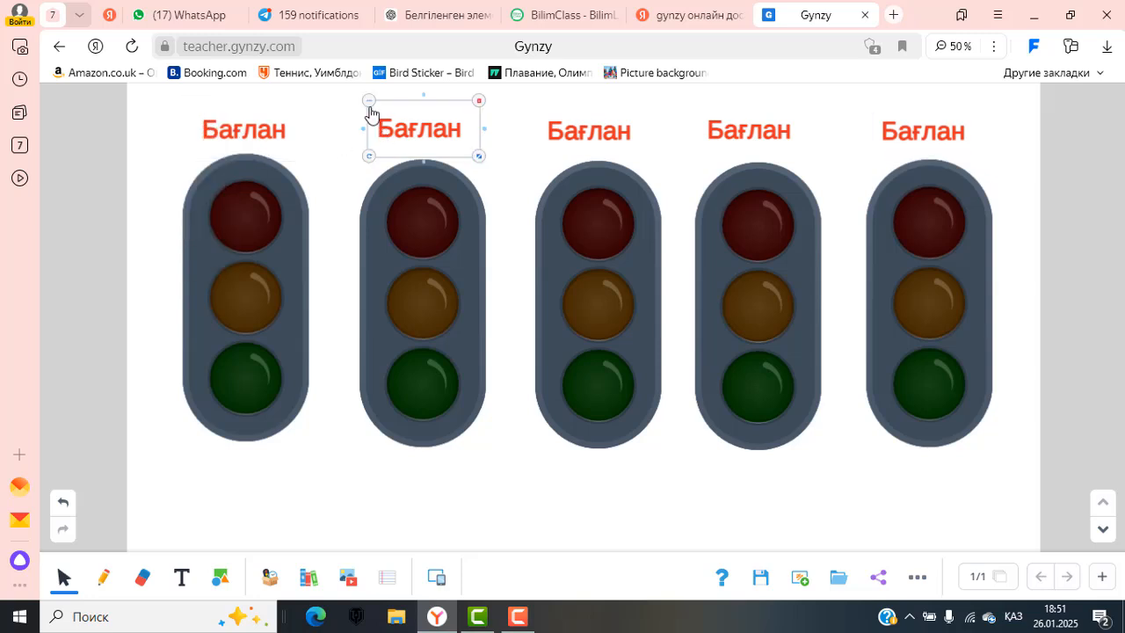
{"action": "left_click", "coordinate": [366, 102]}
{"action": "left_click", "coordinate": [373, 181]}
{"action": "left_click", "coordinate": [558, 133]}
{"action": "left_click", "coordinate": [538, 103]}
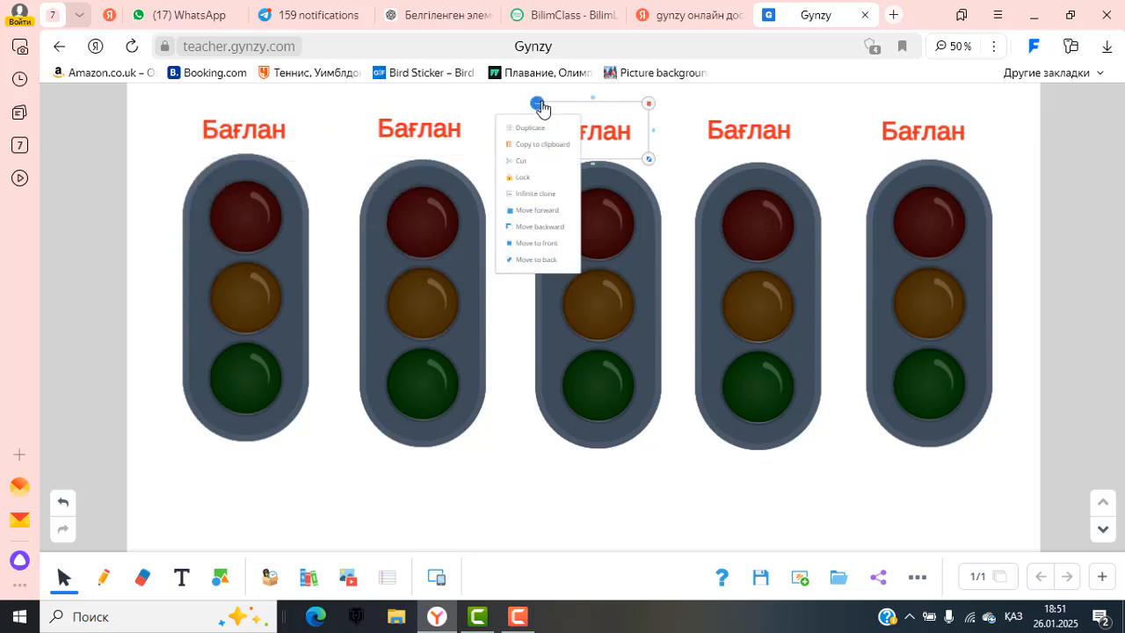
{"action": "left_click", "coordinate": [543, 181]}
{"action": "left_click", "coordinate": [704, 127]}
{"action": "left_click", "coordinate": [699, 102]}
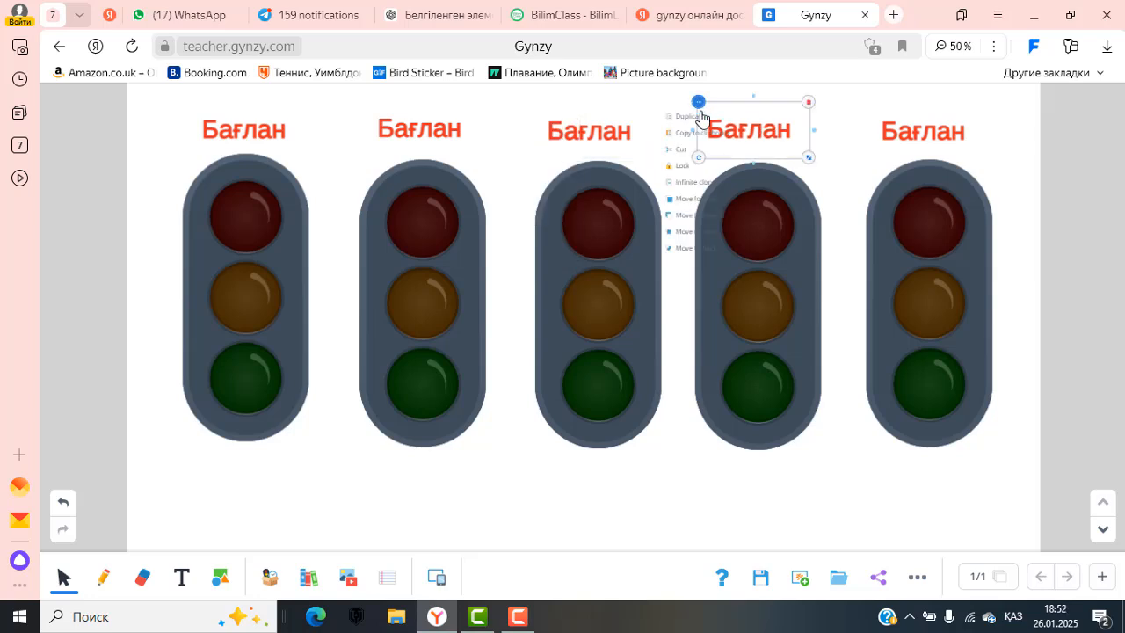
{"action": "left_click", "coordinate": [691, 182]}
Step: Cut the name label above the fifth traffic light and dismiss the clipboard paste offer
{"action": "left_click", "coordinate": [918, 134]}
{"action": "left_click", "coordinate": [872, 103]}
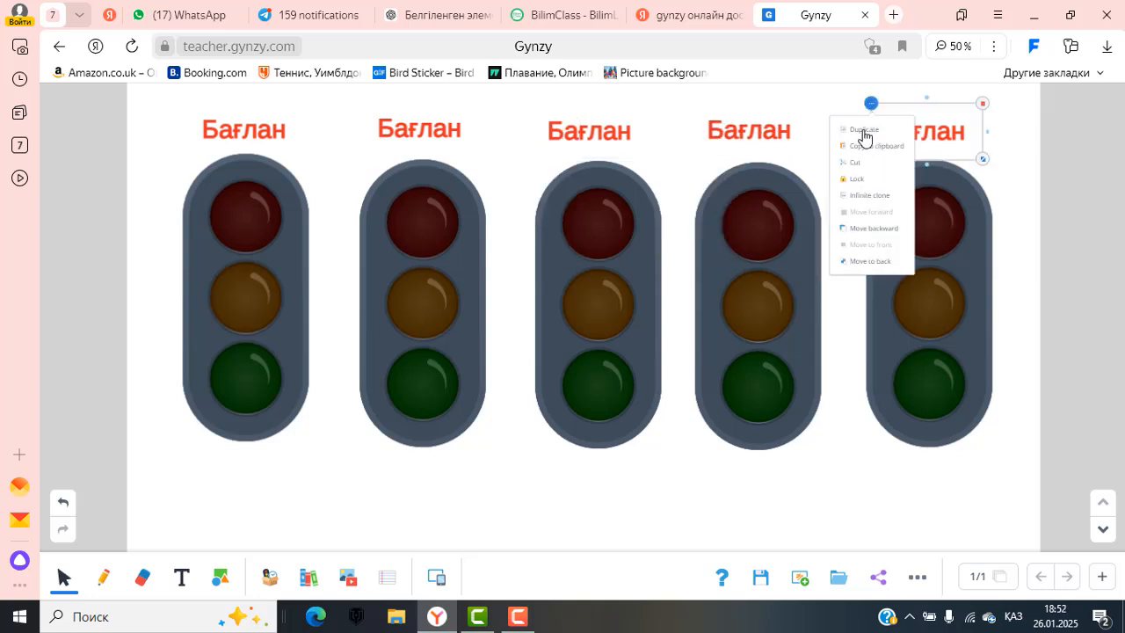
{"action": "left_click", "coordinate": [851, 169]}
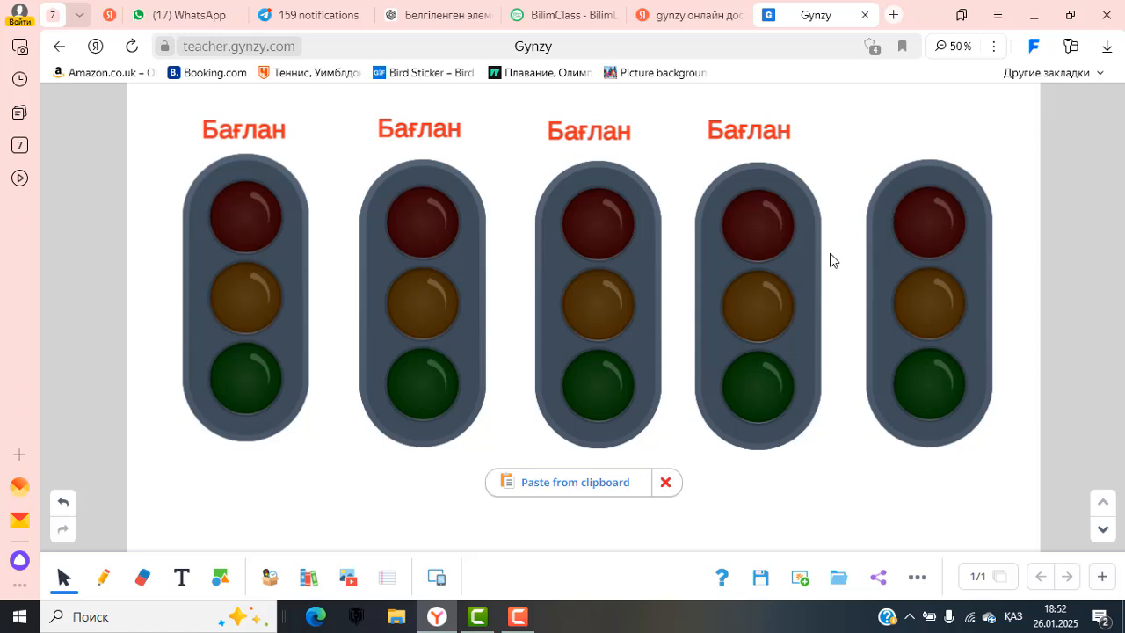
{"action": "left_click", "coordinate": [666, 482]}
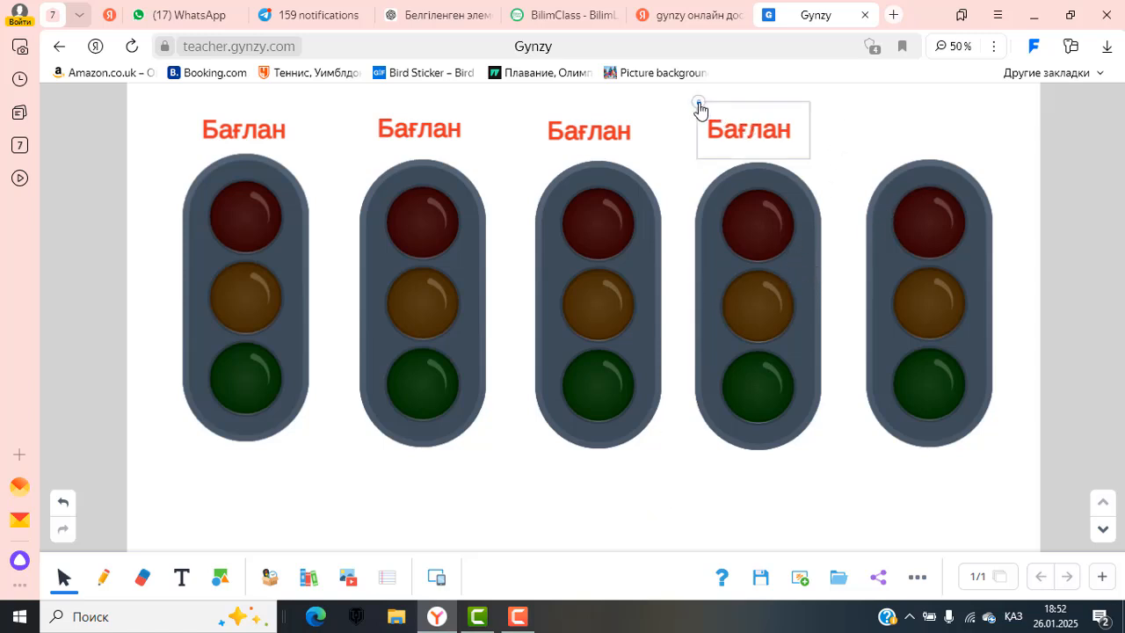
{"action": "left_click", "coordinate": [181, 578]}
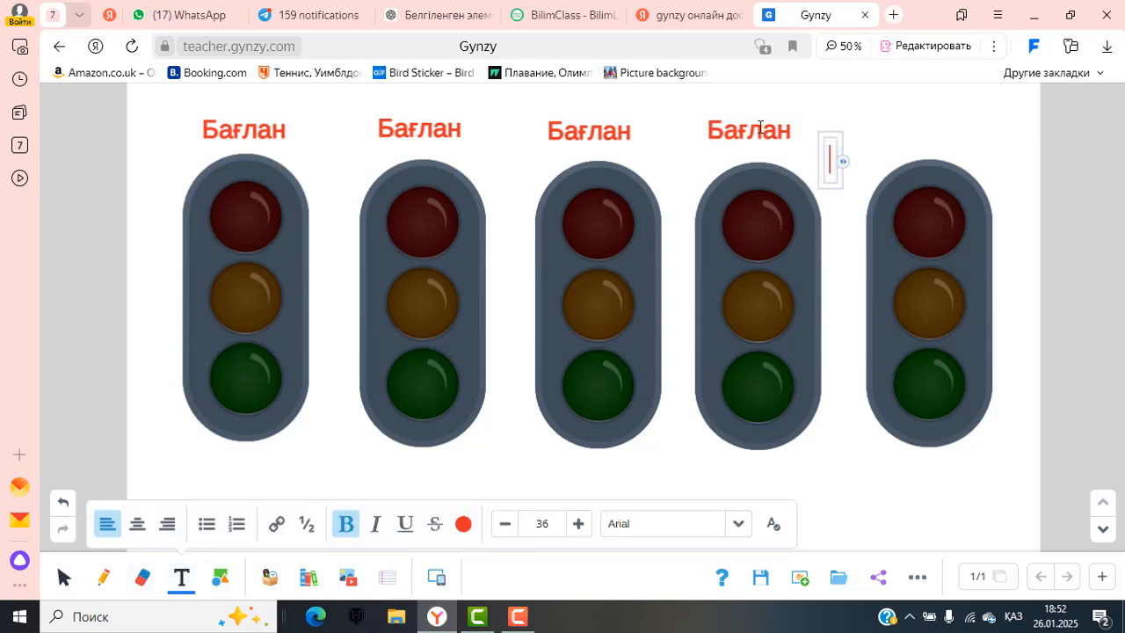
{"action": "key", "text": "Escape"}
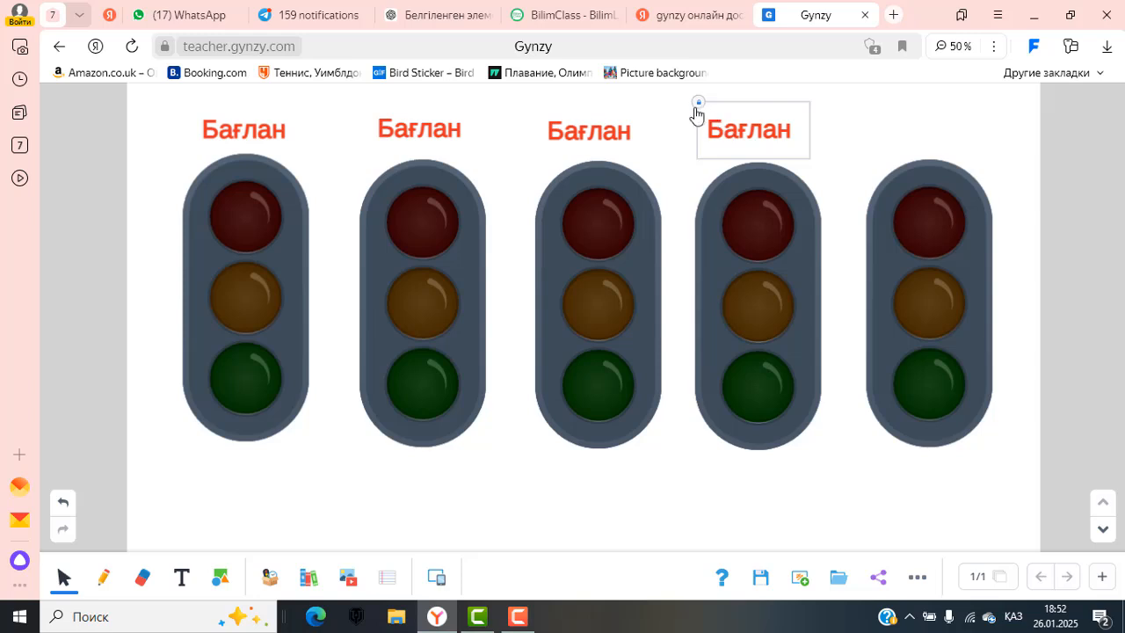
Step: Unlock and duplicate the name label above the fourth traffic light, placing the copy above the fifth one
{"action": "left_click", "coordinate": [698, 104]}
{"action": "left_click", "coordinate": [699, 110]}
{"action": "left_click", "coordinate": [699, 107]}
{"action": "left_click", "coordinate": [708, 139]}
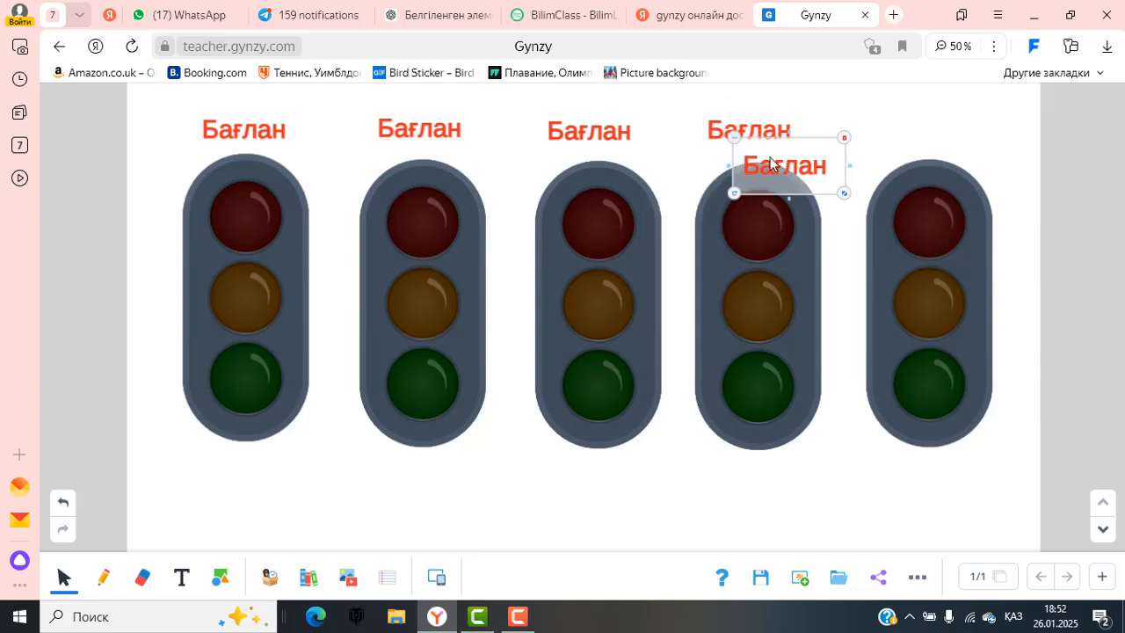
{"action": "left_click_drag", "start_coordinate": [775, 163], "coordinate": [913, 129]}
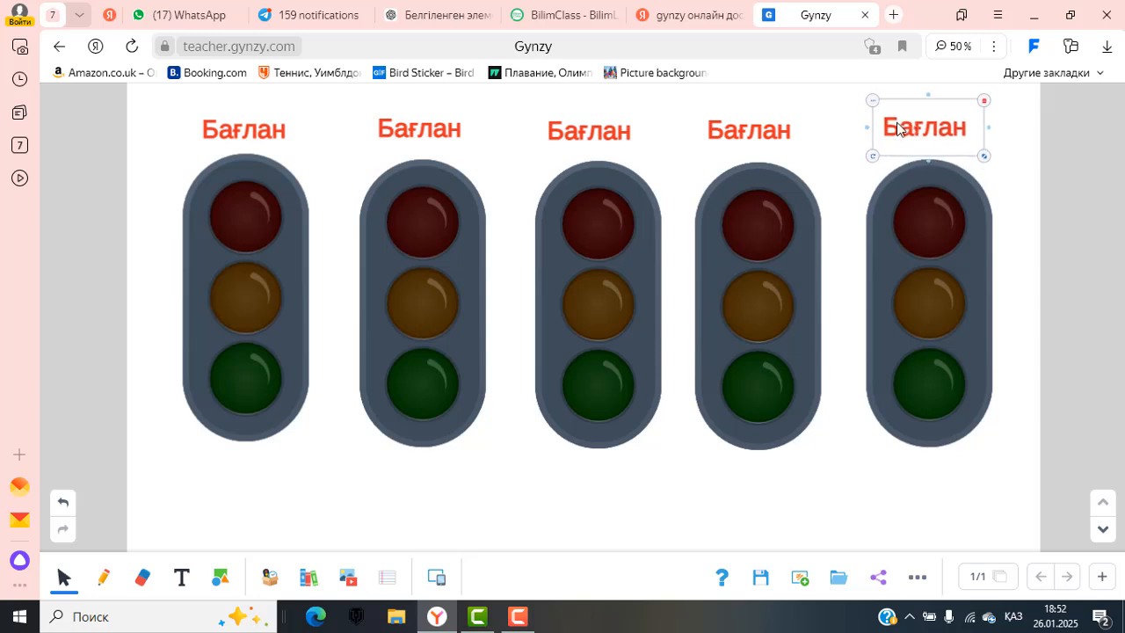
Step: Lock the name labels above the fifth and fourth traffic lights, leaving nothing selected
{"action": "left_click", "coordinate": [873, 101]}
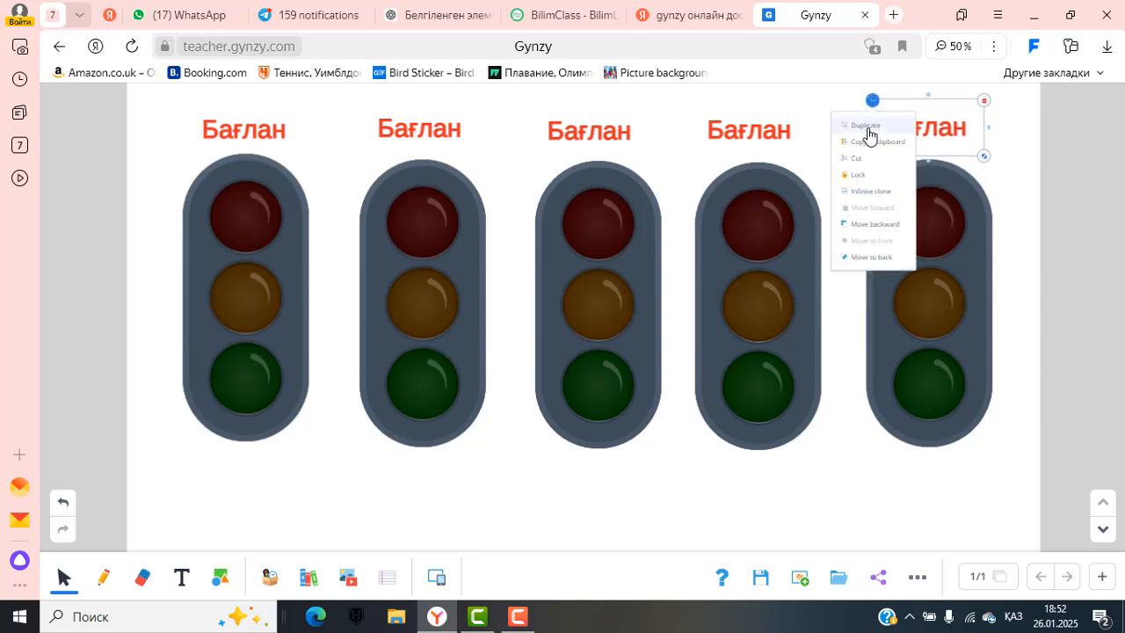
{"action": "left_click", "coordinate": [753, 132]}
{"action": "left_click", "coordinate": [699, 102]}
{"action": "left_click", "coordinate": [701, 179]}
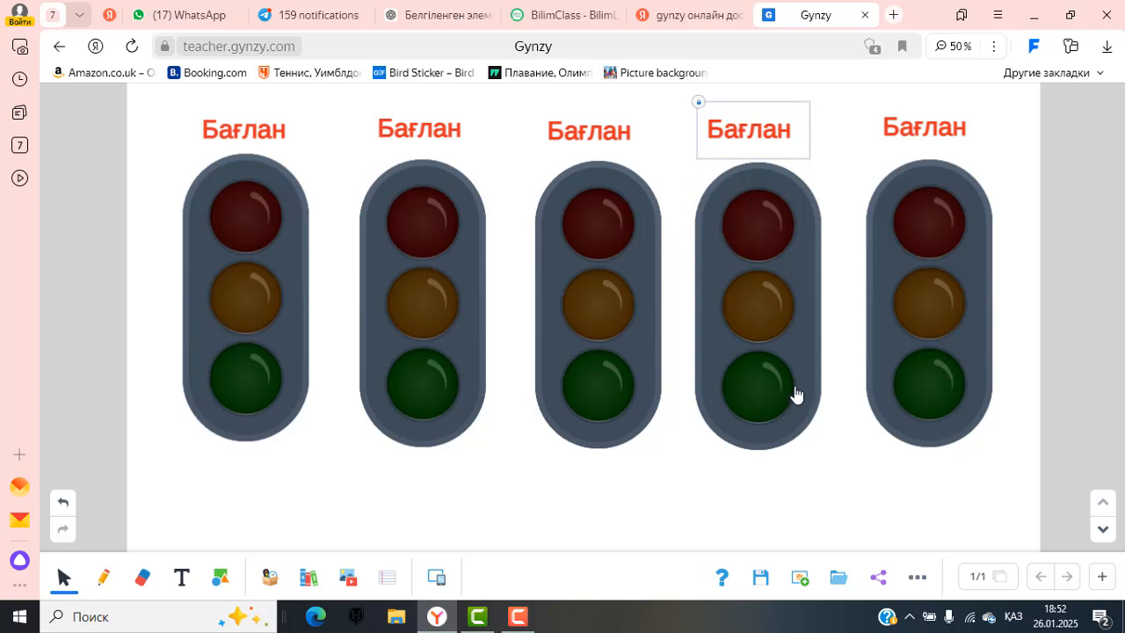
{"action": "left_click", "coordinate": [848, 506]}
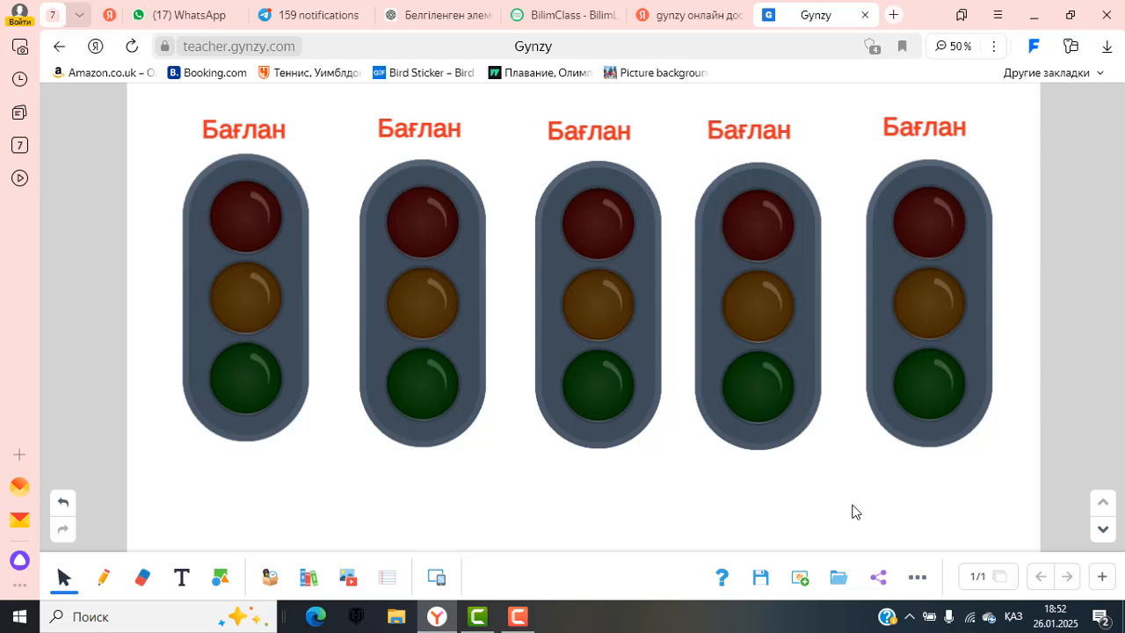
Step: Switch the first traffic light to red, the second, third and fourth to green, and the fifth to orange
{"action": "left_click", "coordinate": [246, 225]}
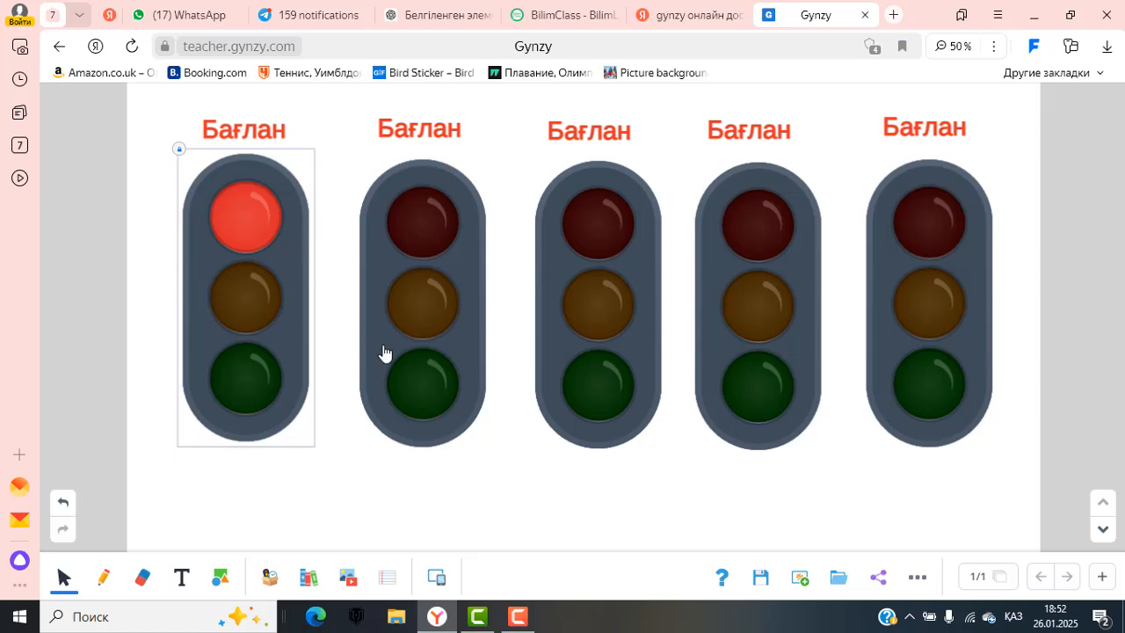
{"action": "left_click", "coordinate": [424, 406]}
{"action": "left_click", "coordinate": [631, 392]}
{"action": "left_click", "coordinate": [741, 393]}
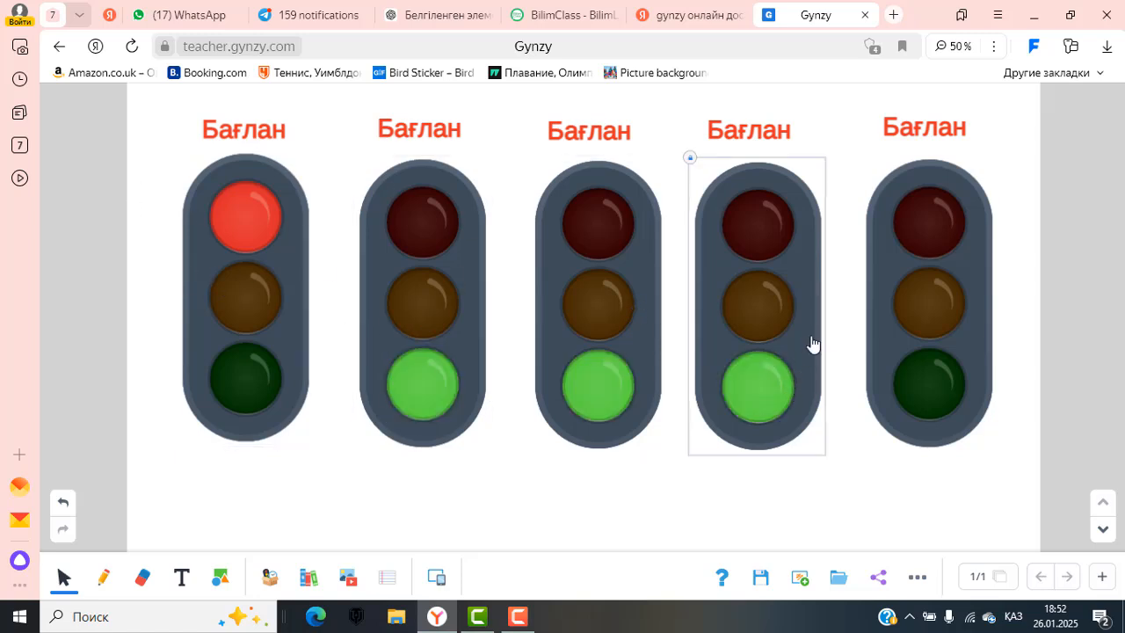
{"action": "left_click", "coordinate": [921, 314]}
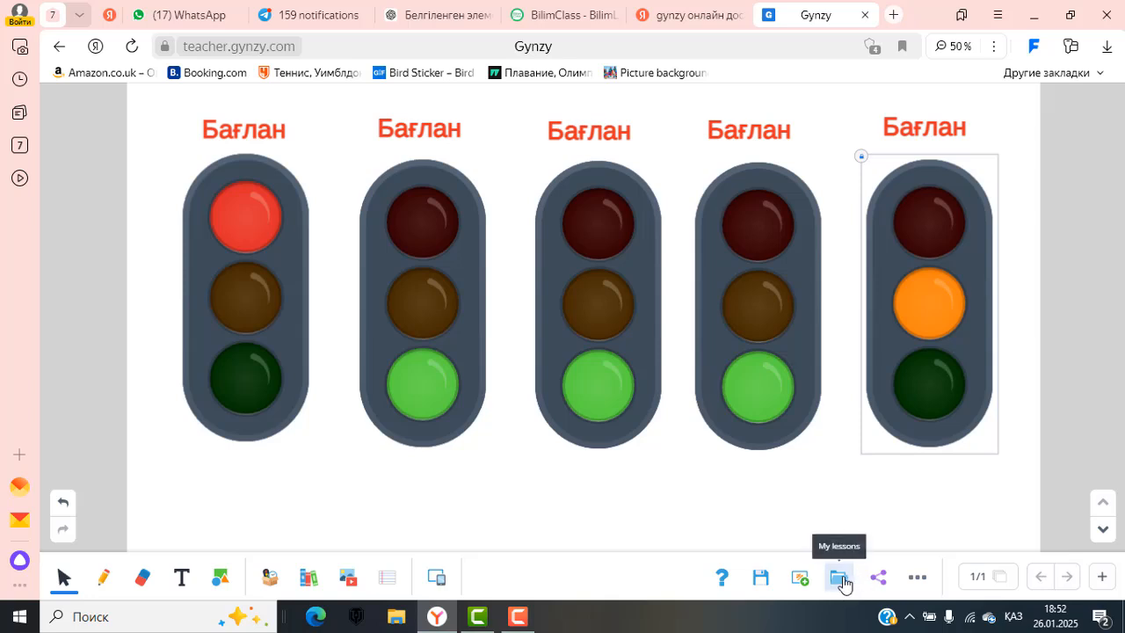
Step: Save the traffic light slide as a lesson named "Бағдаршам әдісі" in My lessons
{"action": "left_click", "coordinate": [917, 578]}
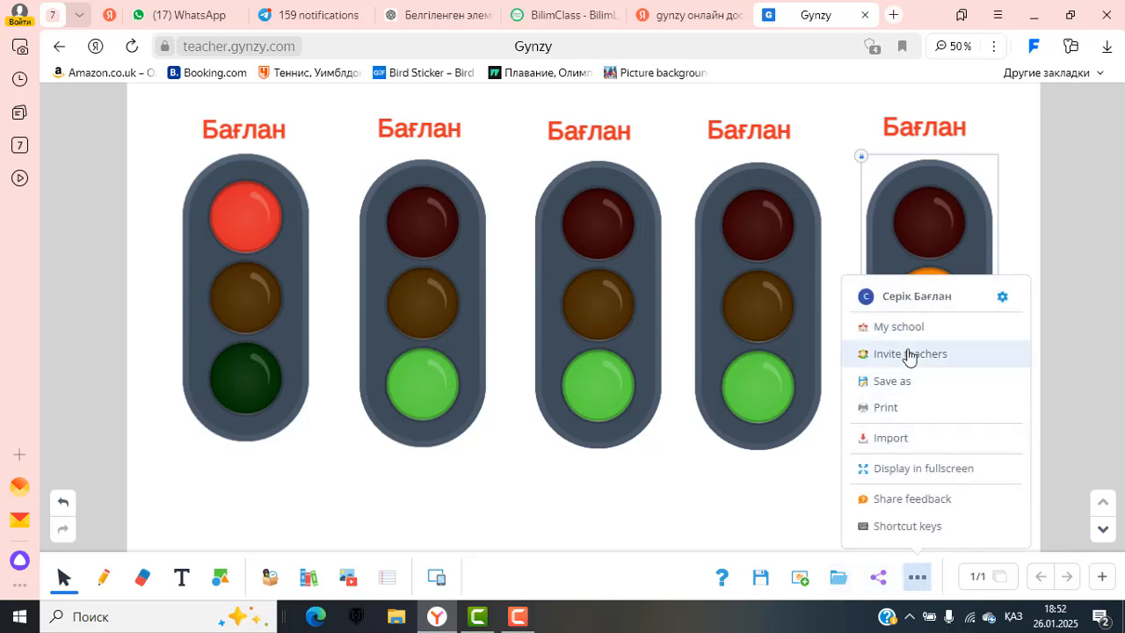
{"action": "left_click", "coordinate": [934, 388]}
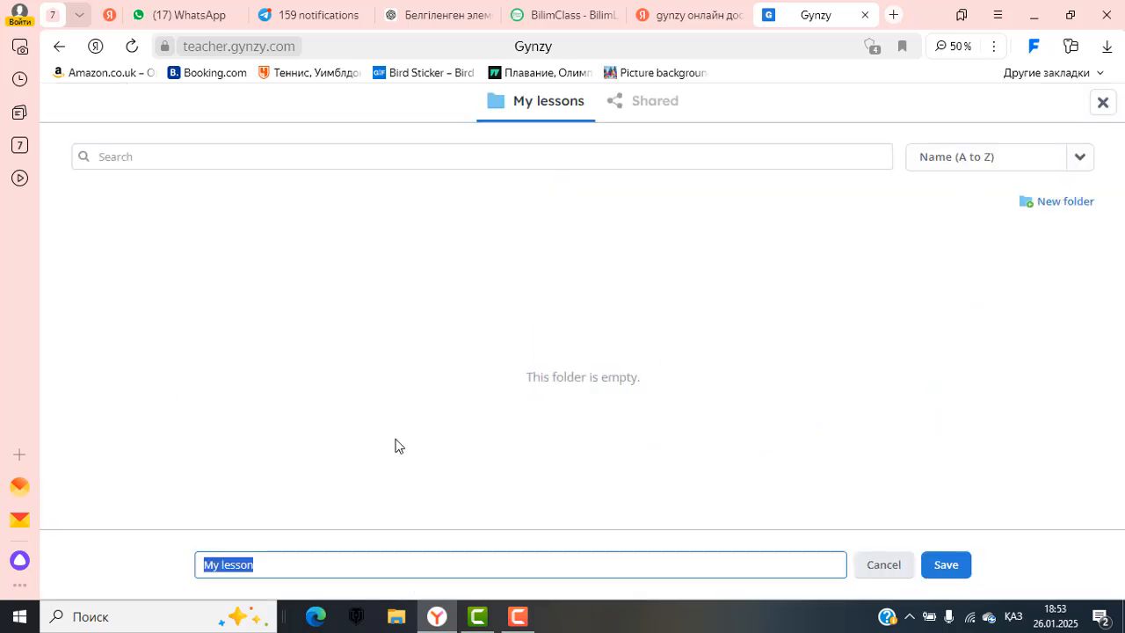
{"action": "type", "text": "Бағдаршам"}
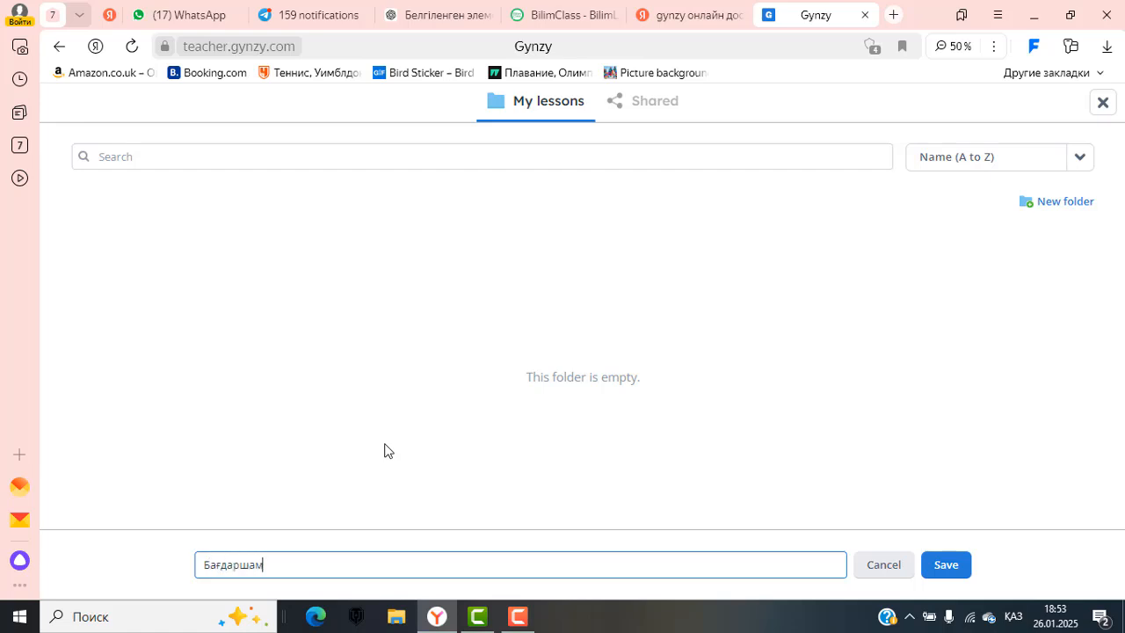
{"action": "type", "text": " әдісі"}
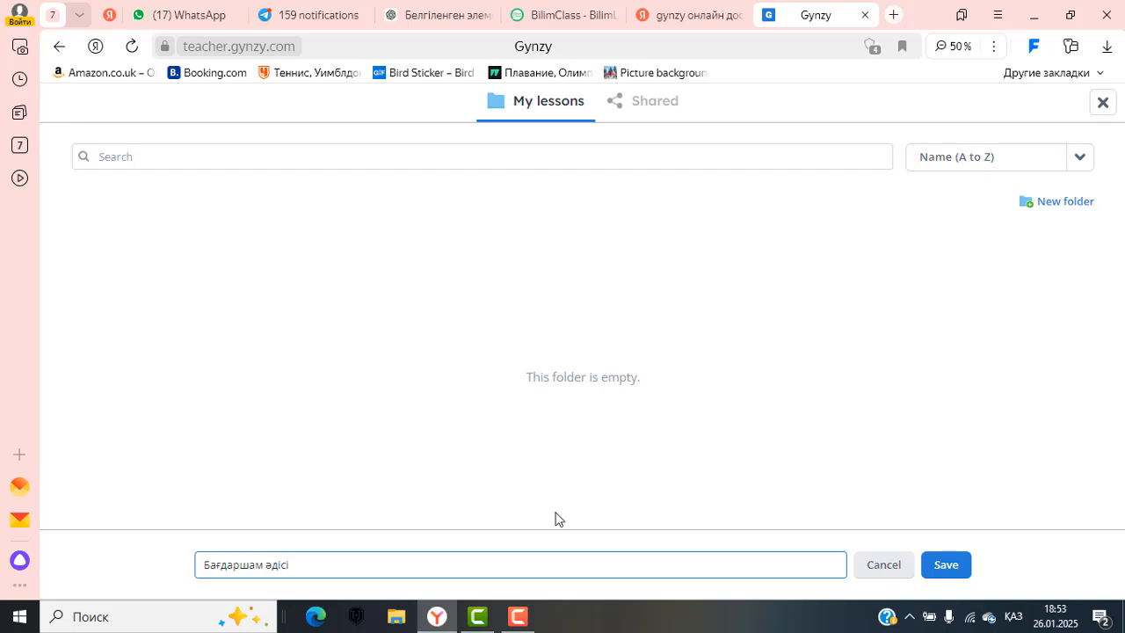
{"action": "left_click", "coordinate": [941, 570]}
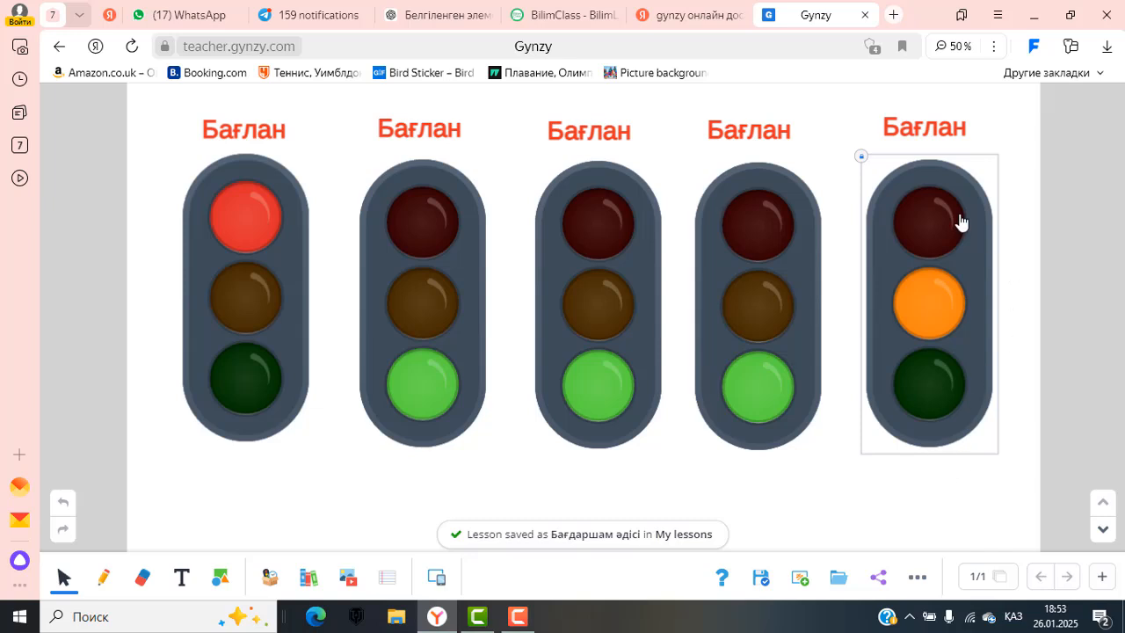
Step: Reopen the saved lesson "Бағдаршам әдісі" from My lessons, choosing to open it as a new lesson
{"action": "left_click", "coordinate": [838, 577]}
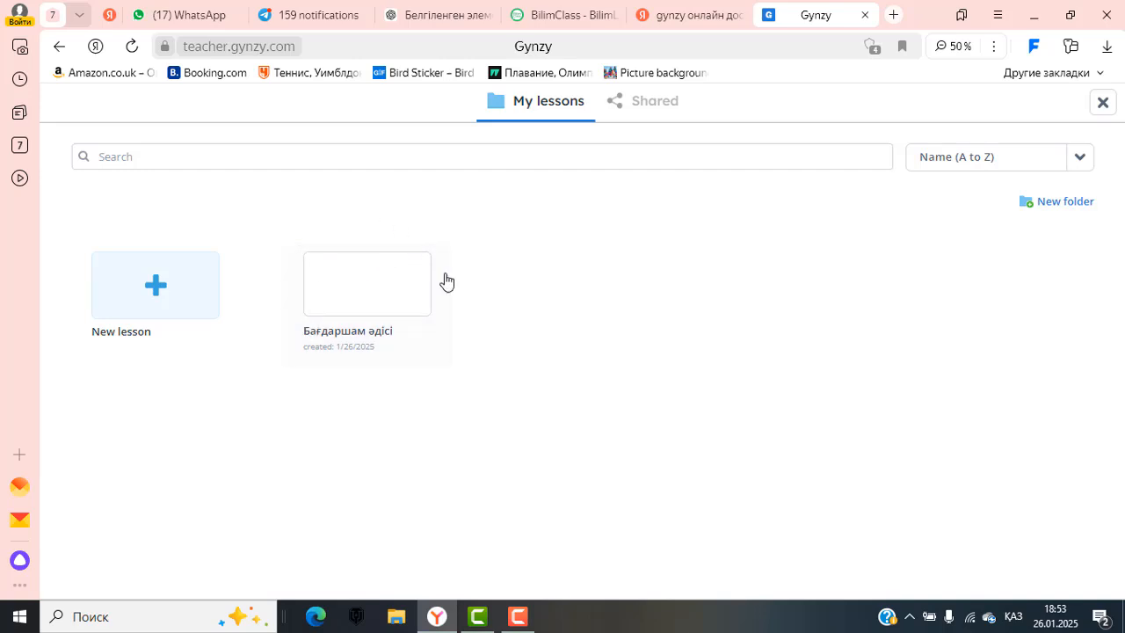
{"action": "left_click", "coordinate": [363, 296]}
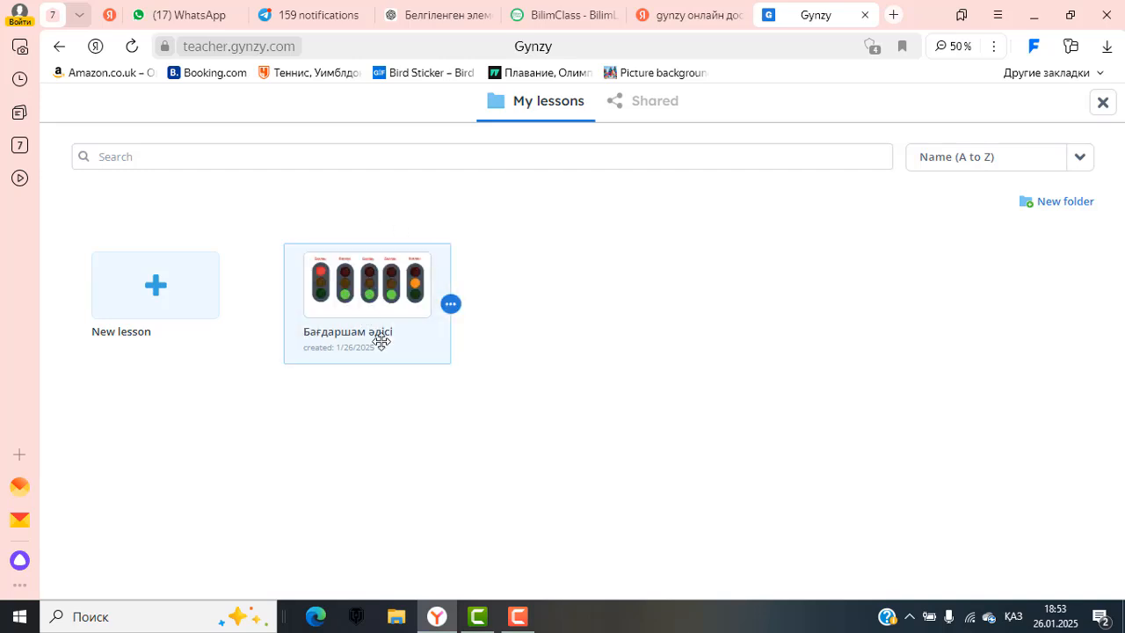
{"action": "double_click", "coordinate": [382, 308]}
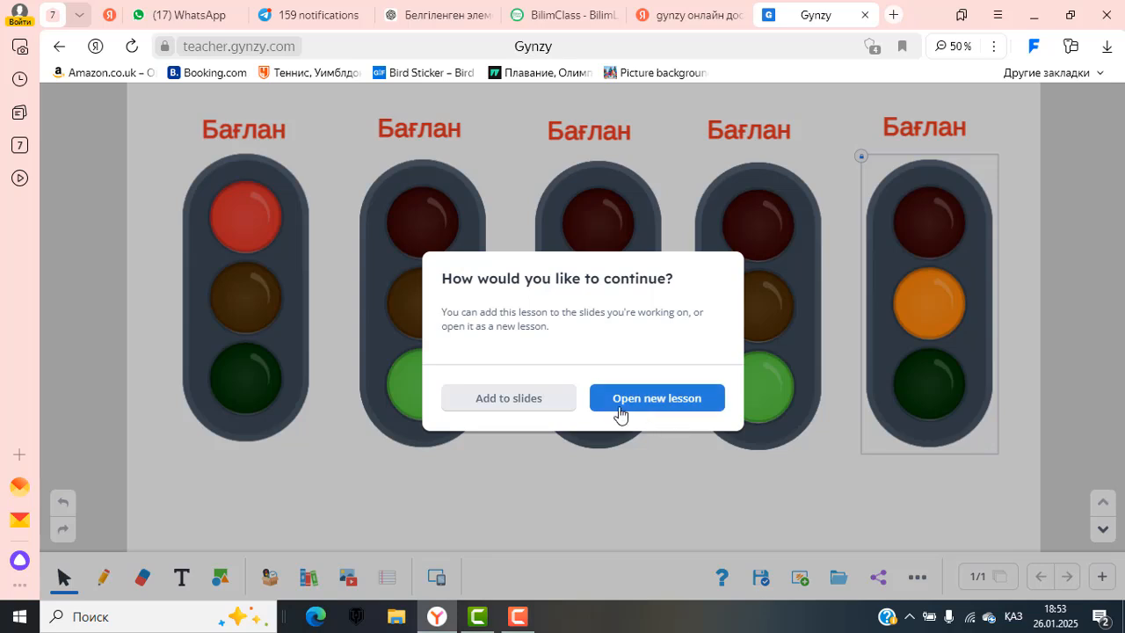
{"action": "left_click", "coordinate": [681, 396]}
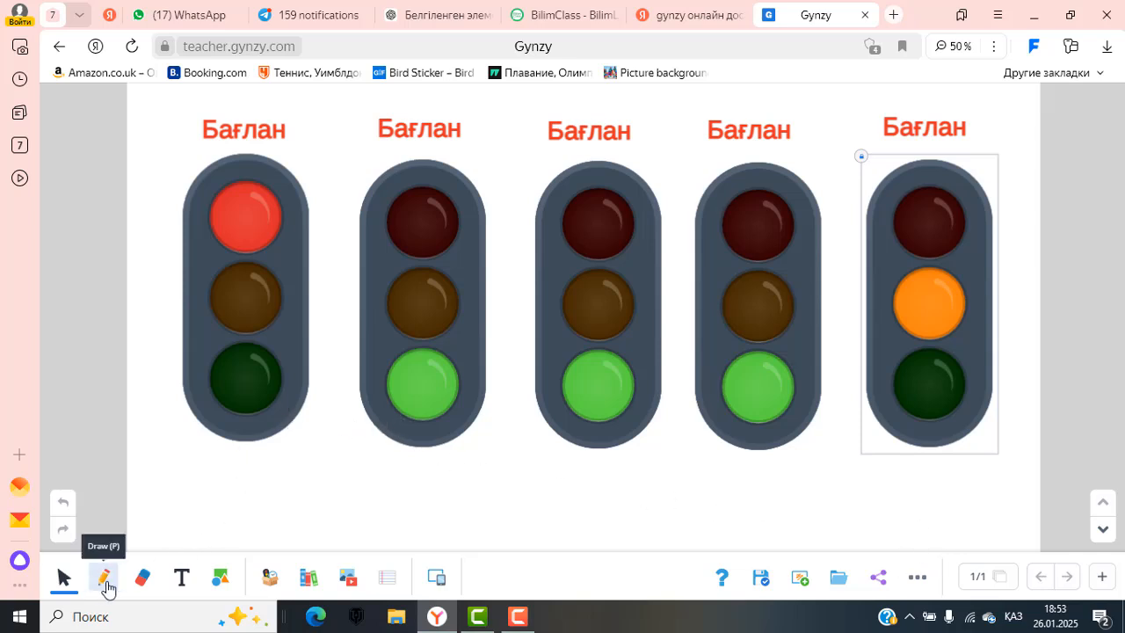
{"action": "left_click", "coordinate": [761, 579]}
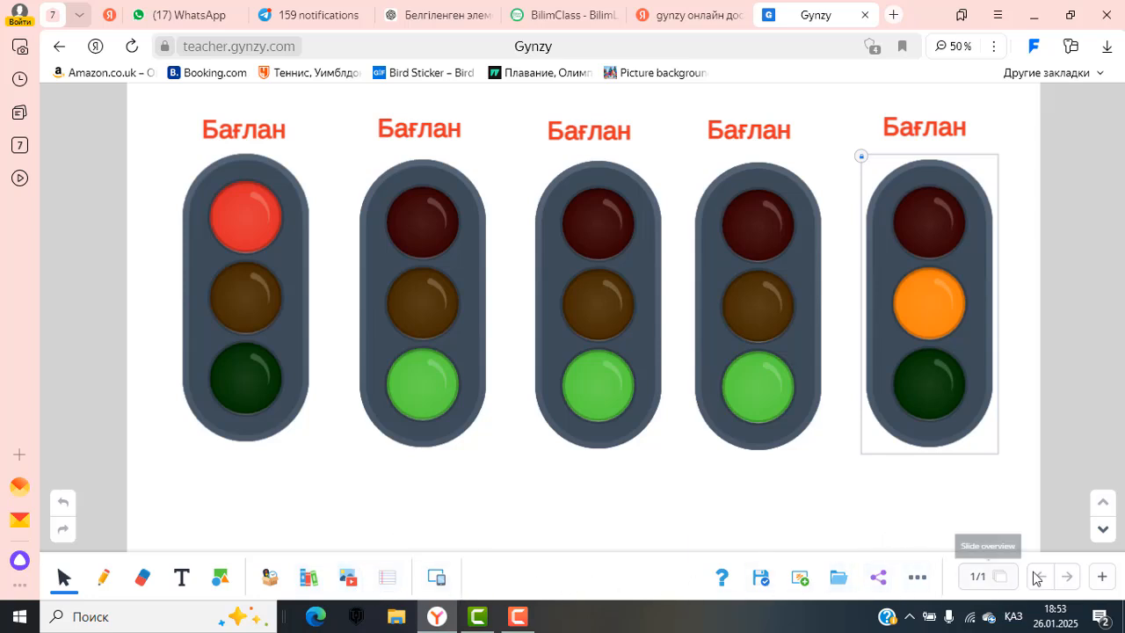